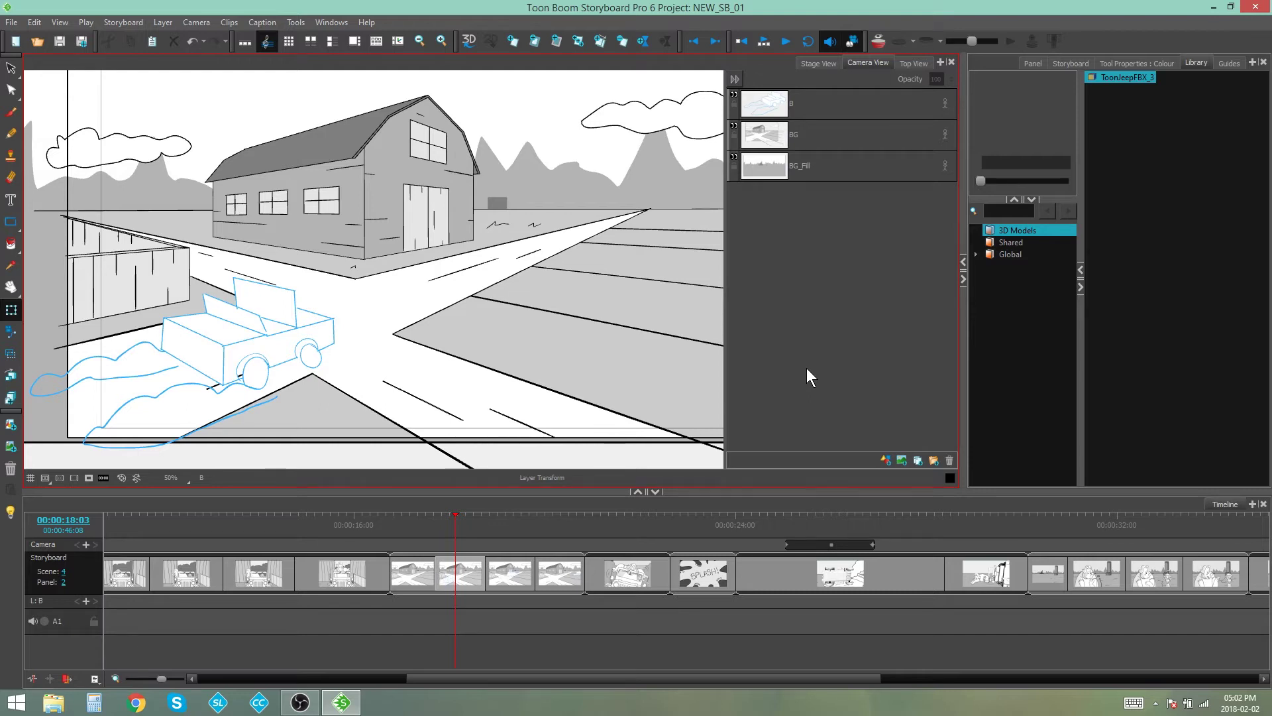
- Insert the ToonJeepFBX_3 library model into scene 4, panel 2, and choose to render it to 2D
{"action": "left_click_drag", "start_coordinate": [609, 362], "coordinate": [597, 378]}
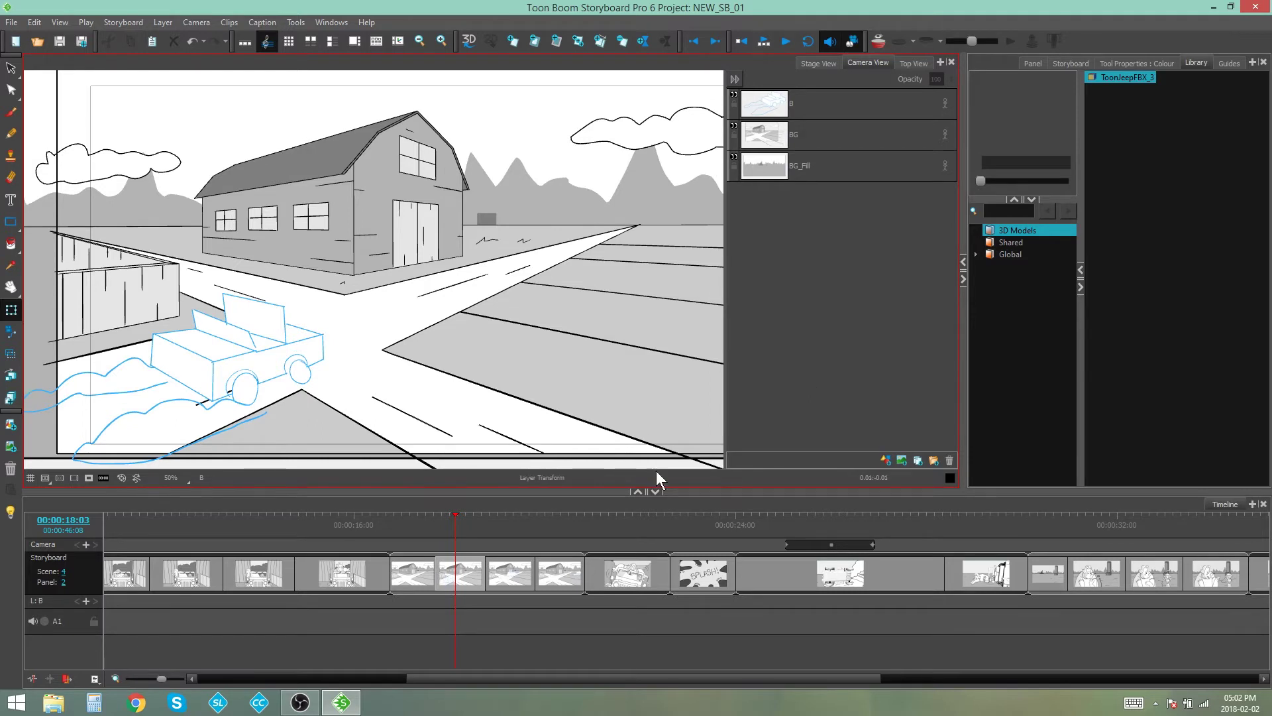
{"action": "left_click_drag", "start_coordinate": [696, 492], "coordinate": [701, 524]}
{"action": "key", "text": "space"}
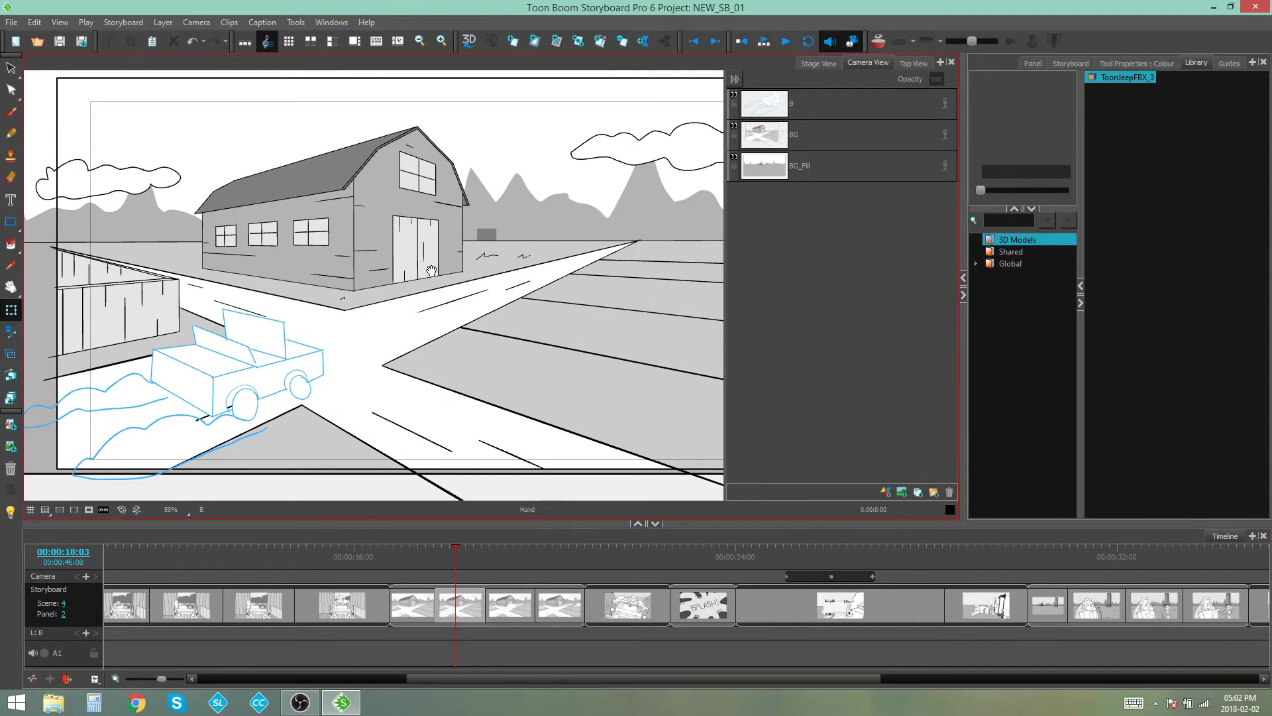
{"action": "left_click_drag", "start_coordinate": [430, 272], "coordinate": [396, 275]}
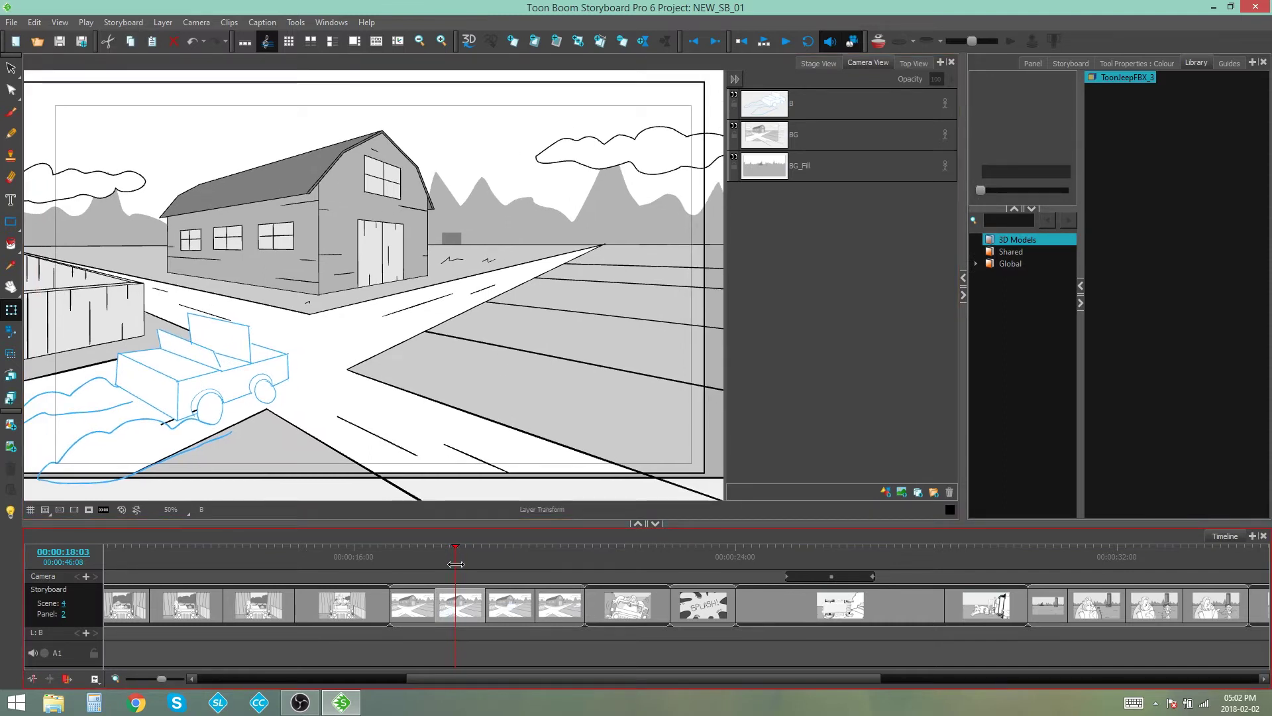
{"action": "mouse_move", "coordinate": [456, 560]}
{"action": "left_mouse_down"}
{"action": "mouse_move", "coordinate": [427, 558]}
{"action": "mouse_move", "coordinate": [567, 564]}
{"action": "mouse_move", "coordinate": [469, 562]}
{"action": "left_mouse_up"}
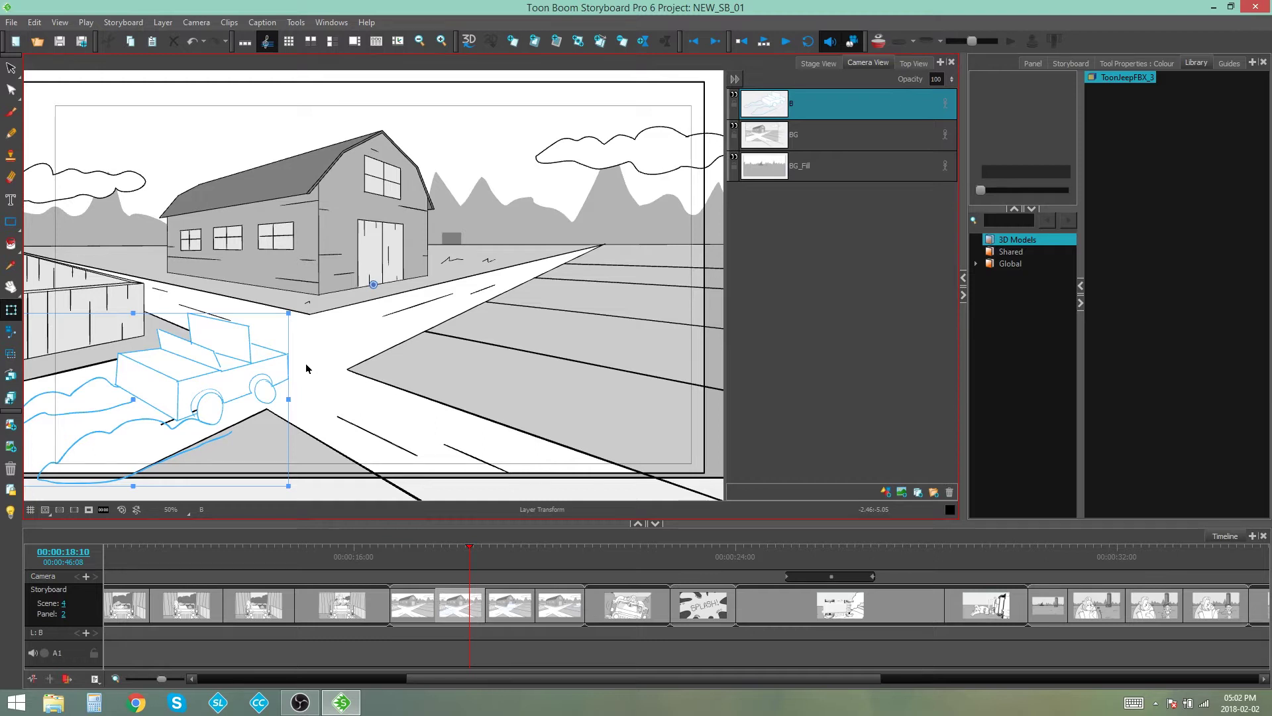
{"action": "left_click", "coordinate": [1220, 121]}
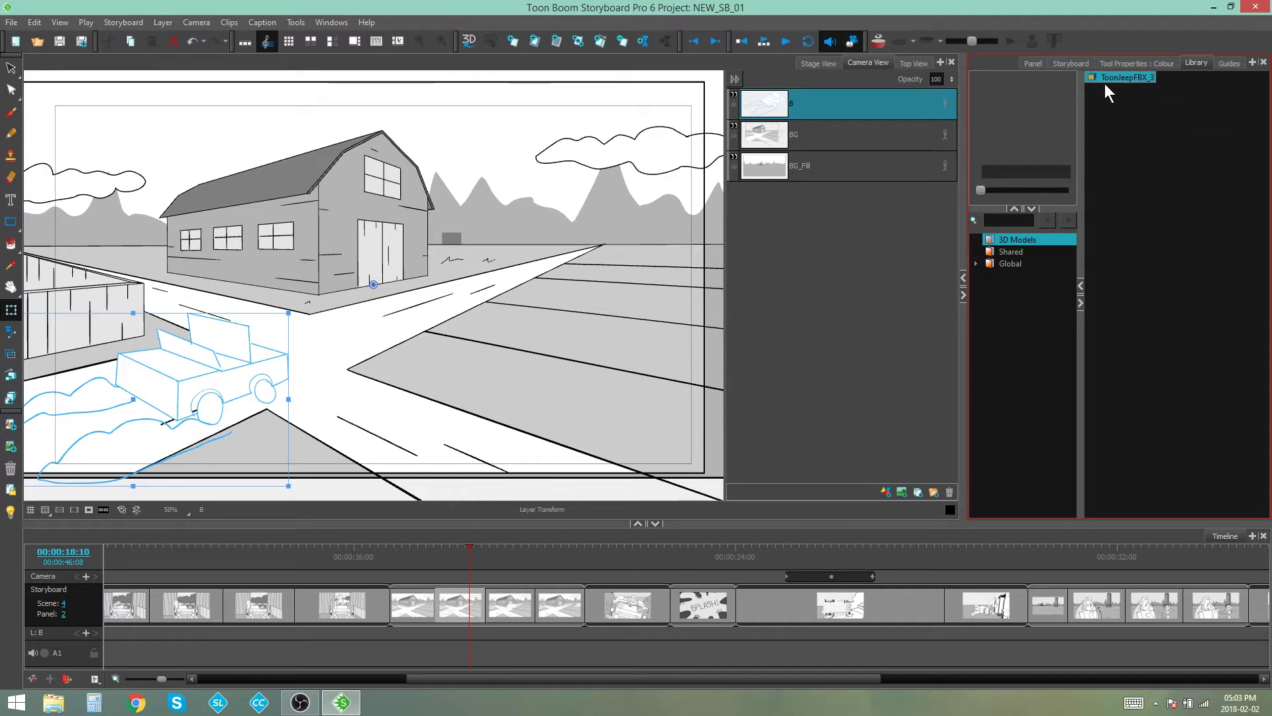
{"action": "left_click_drag", "start_coordinate": [1105, 84], "coordinate": [411, 210]}
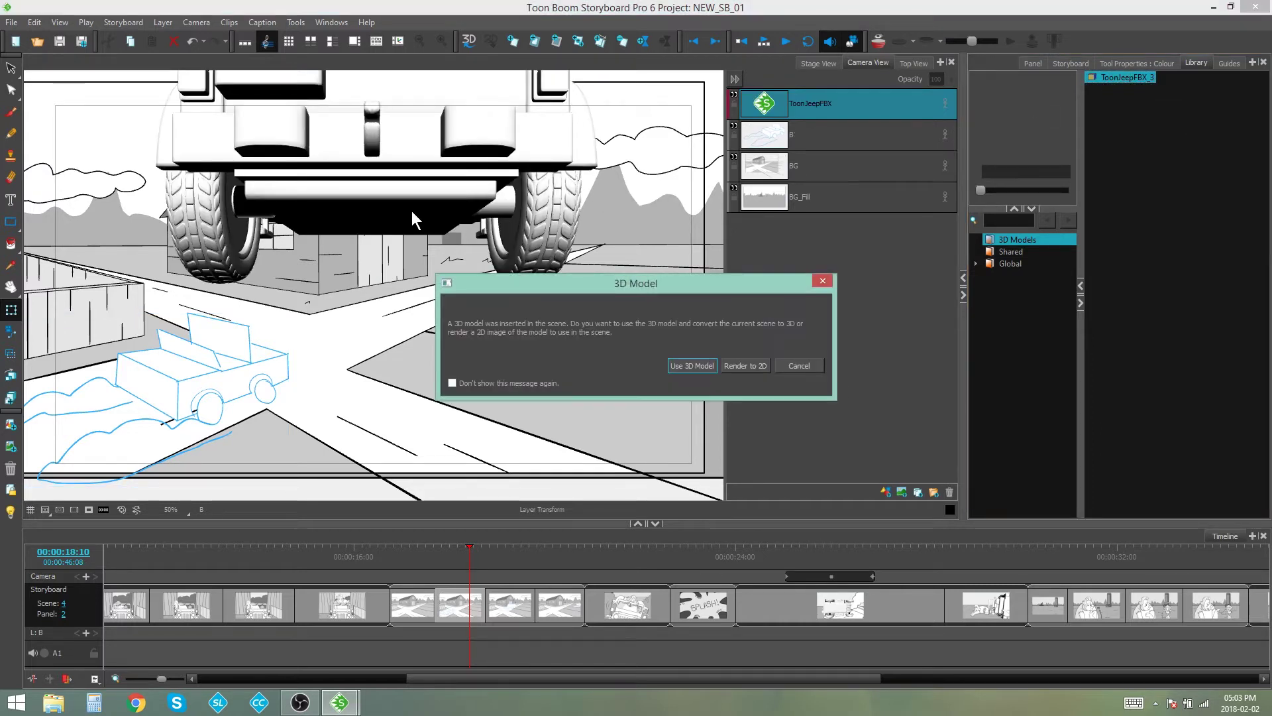
{"action": "left_click_drag", "start_coordinate": [607, 288], "coordinate": [562, 273]}
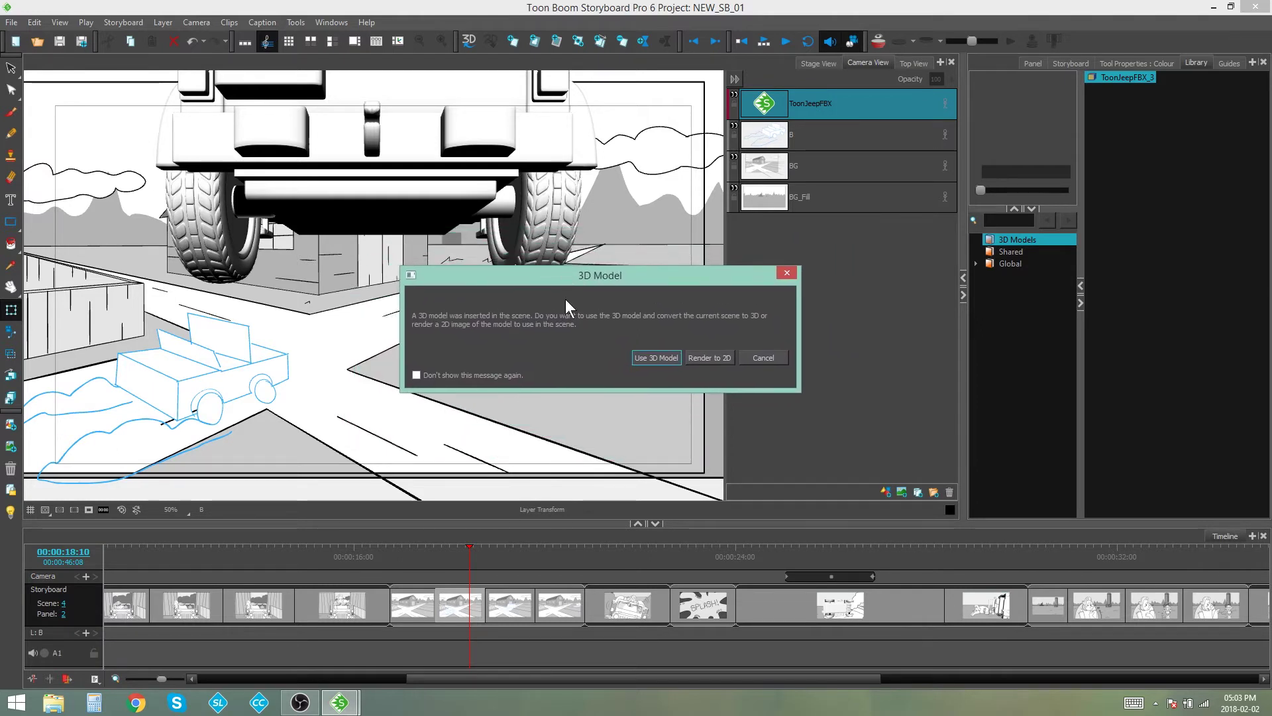
{"action": "left_click", "coordinate": [708, 356]}
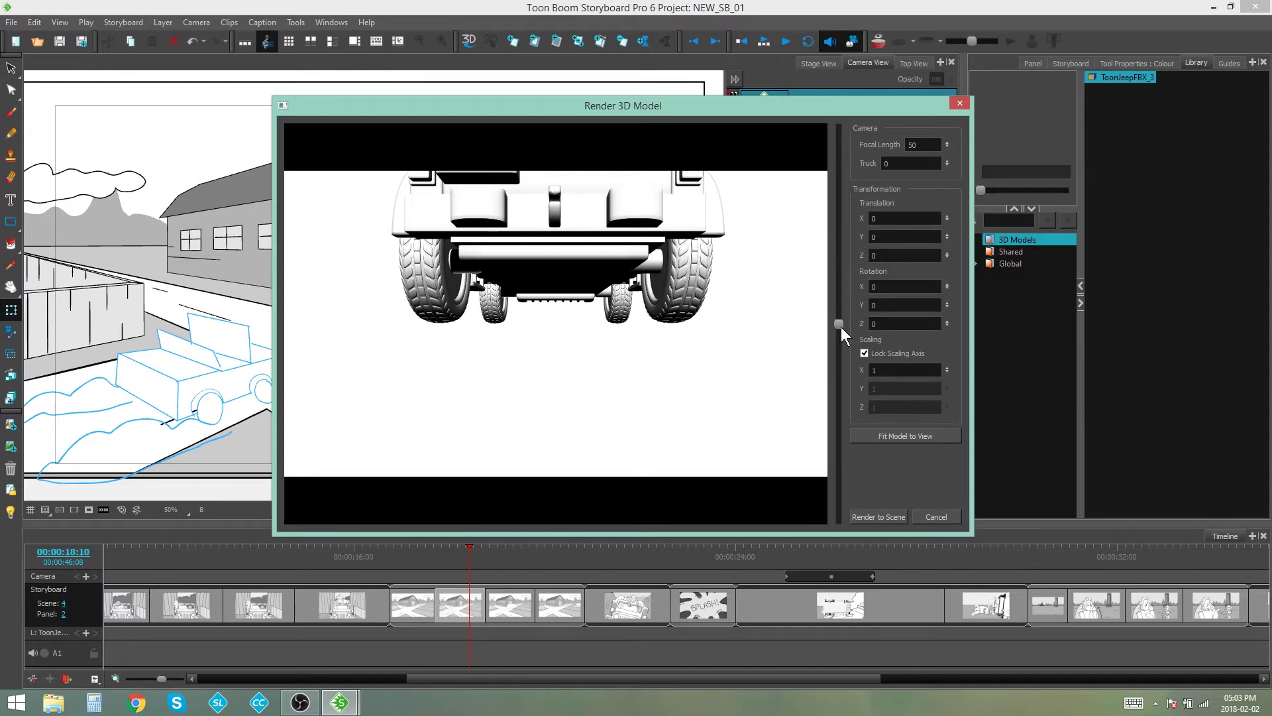
- Pull the render camera back and rotate the jeep to a raised rear three-quarter view, fitted to the view
{"action": "left_click_drag", "start_coordinate": [839, 324], "coordinate": [839, 340]}
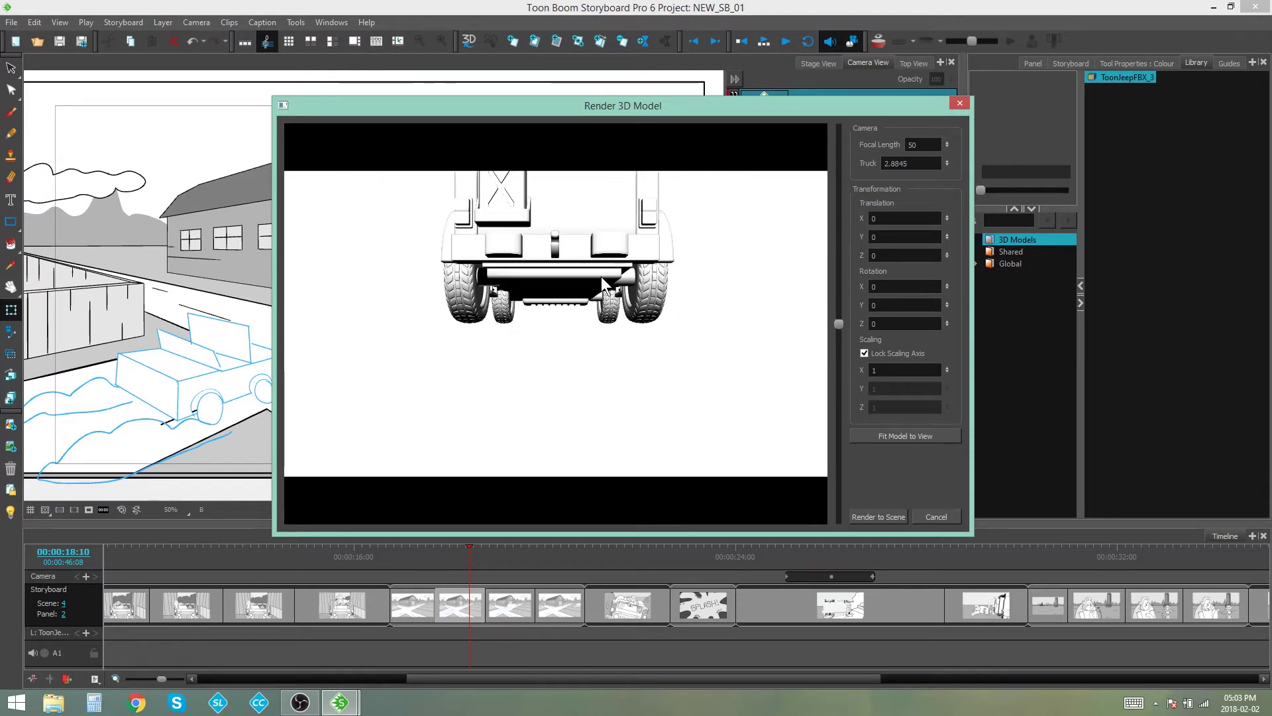
{"action": "left_click_drag", "start_coordinate": [638, 289], "coordinate": [563, 241]}
{"action": "left_click", "coordinate": [861, 436]}
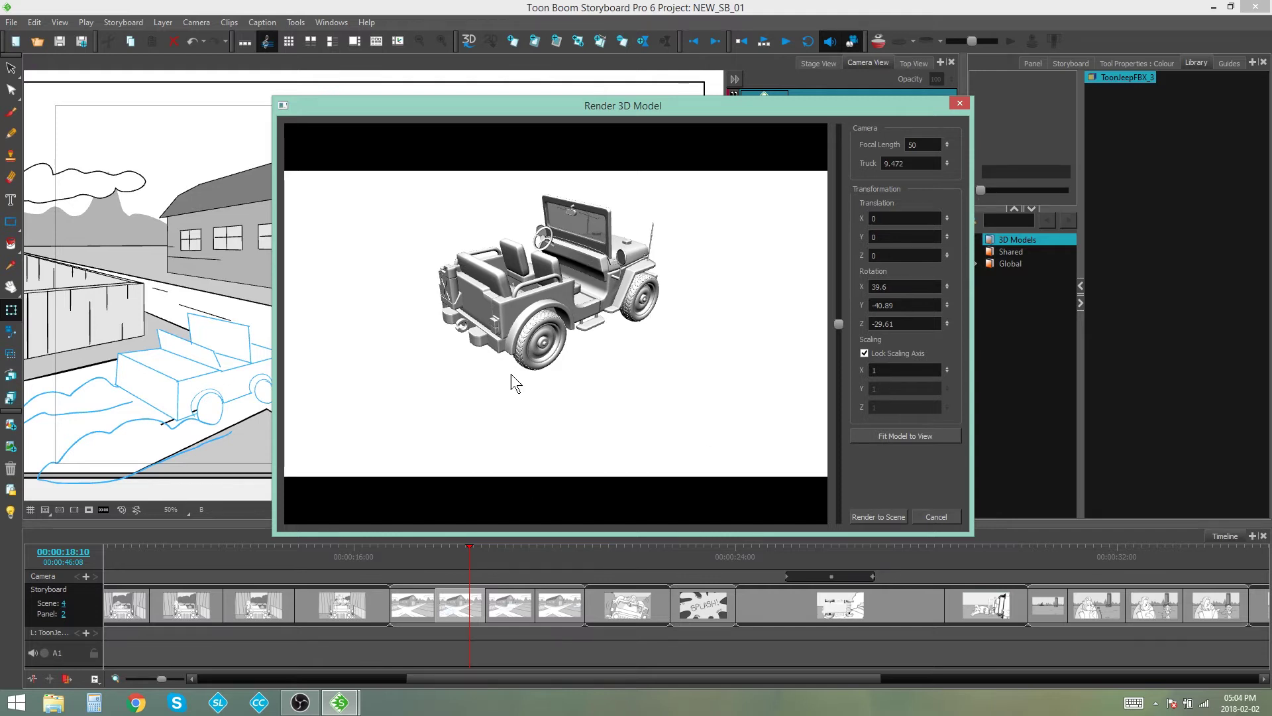
- Set the jeep's X rotation to 38.1 and X translation to 0.5, and refit the model to the view
{"action": "left_click_drag", "start_coordinate": [947, 288], "coordinate": [946, 284]}
{"action": "left_click", "coordinate": [947, 216]}
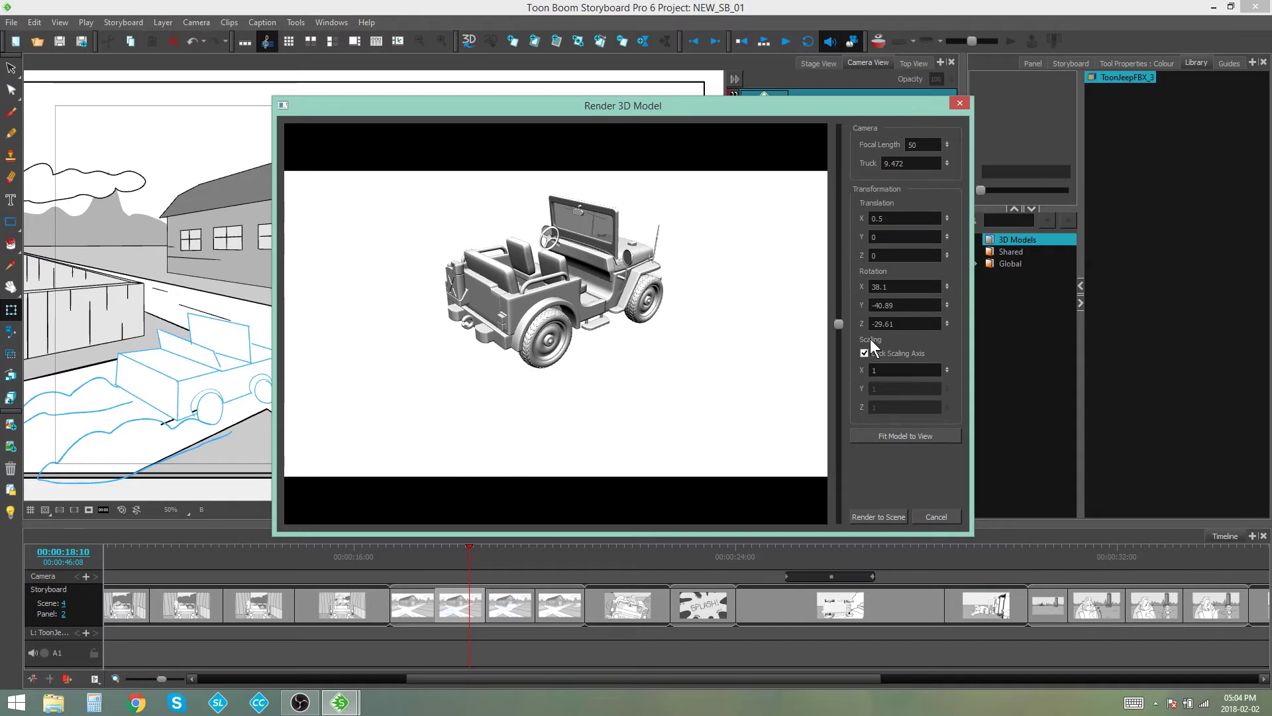
{"action": "left_click", "coordinate": [902, 436]}
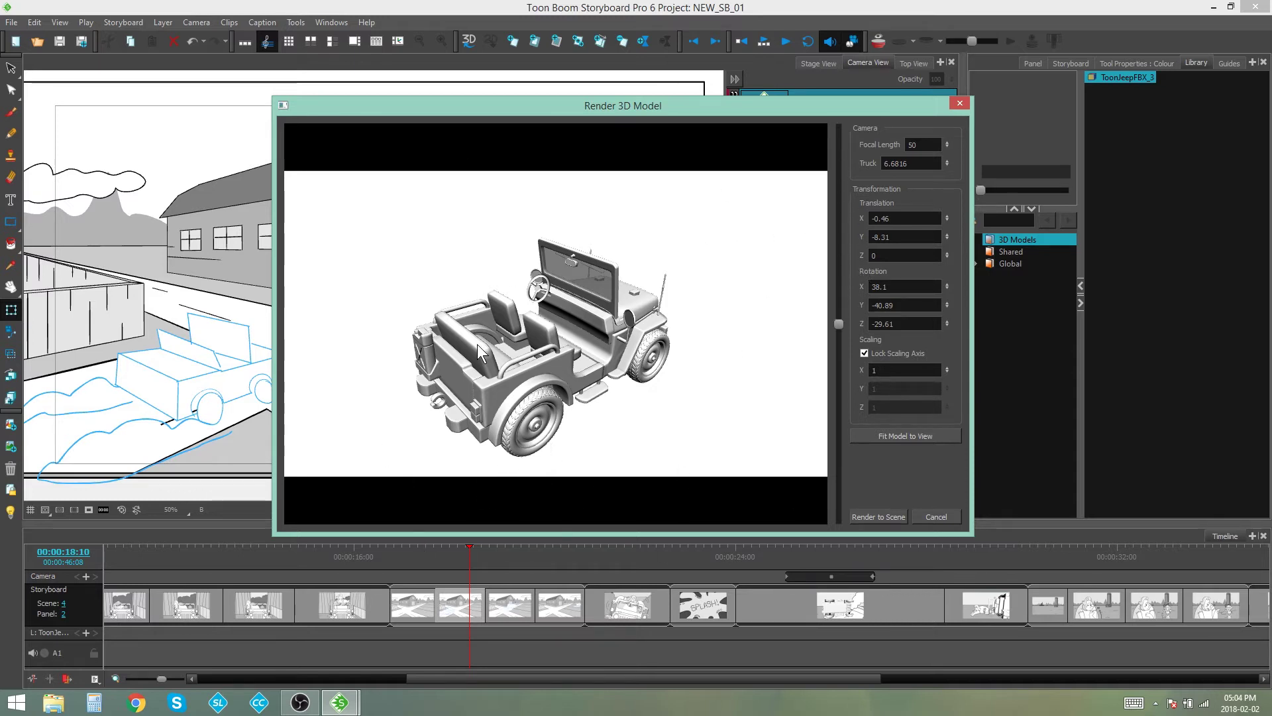
{"action": "left_click", "coordinate": [929, 144]}
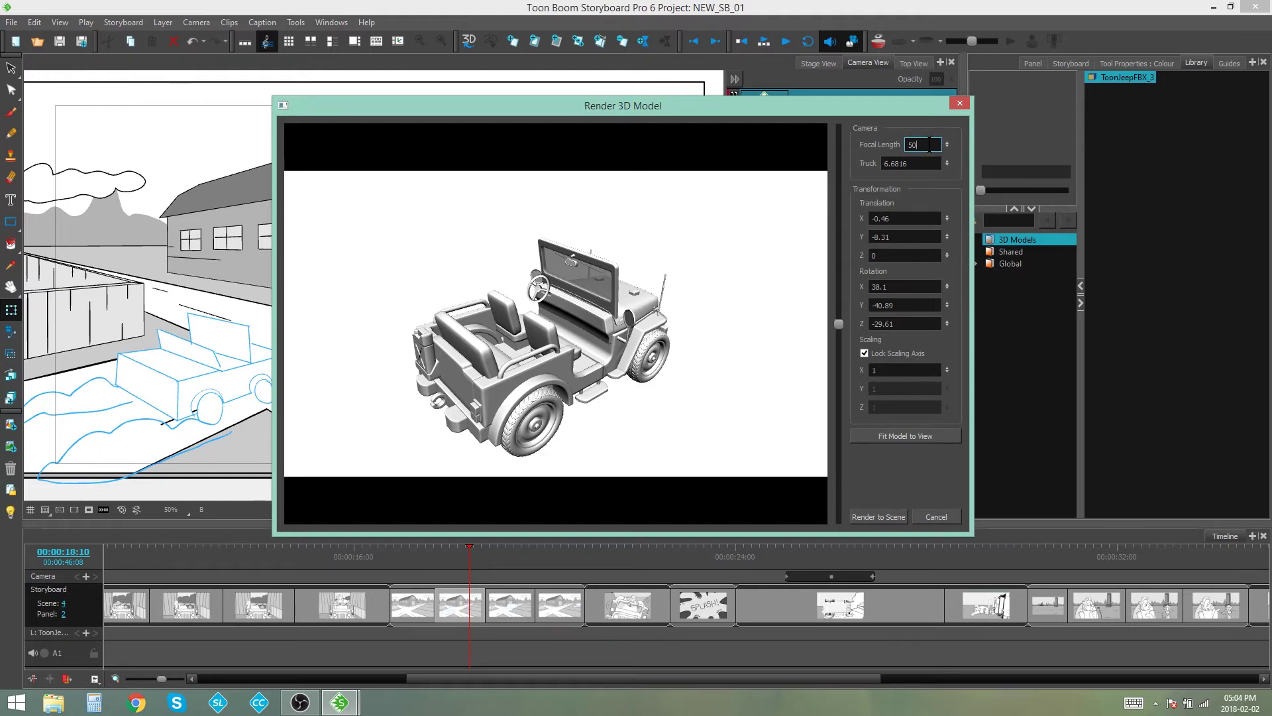
{"action": "double_click", "coordinate": [906, 140]}
{"action": "left_click_drag", "start_coordinate": [921, 141], "coordinate": [945, 144]}
{"action": "key", "text": "Return"}
- Rotate the jeep to about X 22.19, Y -40.4, Z -18.9 to match the blue sketch, and render it to the scene
{"action": "left_click_drag", "start_coordinate": [562, 113], "coordinate": [660, 95]}
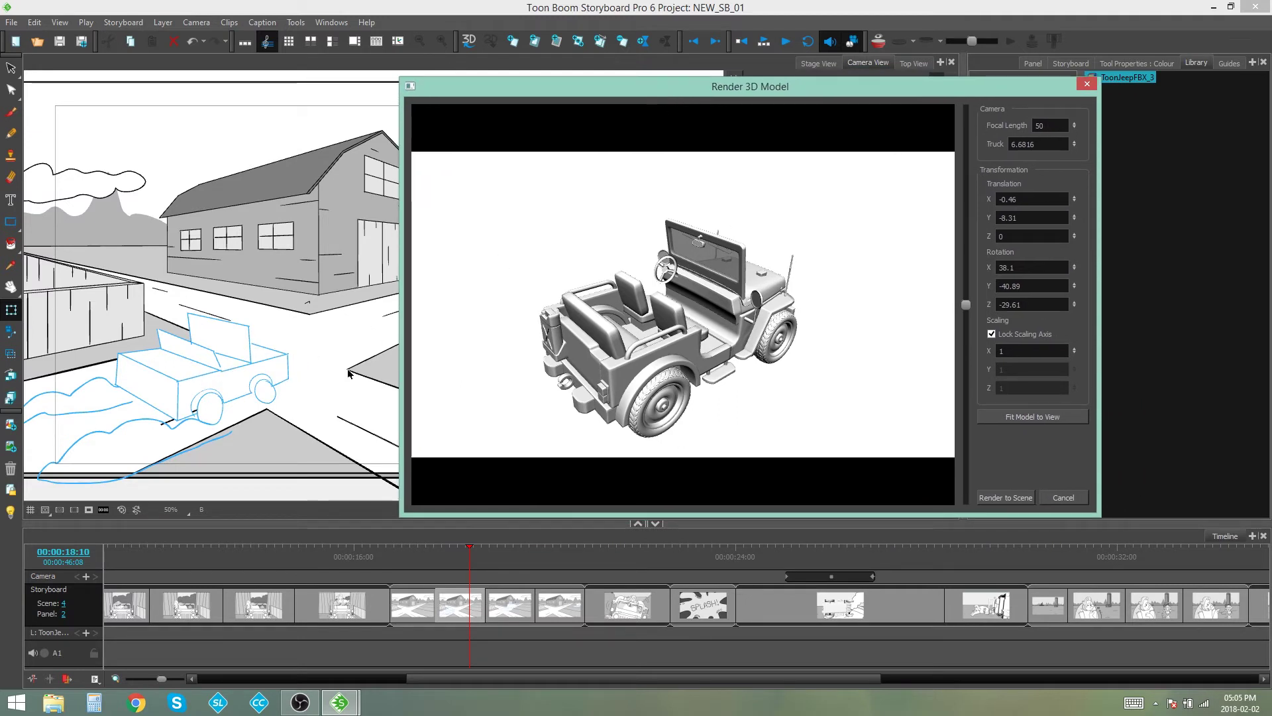
{"action": "left_click_drag", "start_coordinate": [702, 379], "coordinate": [652, 333]}
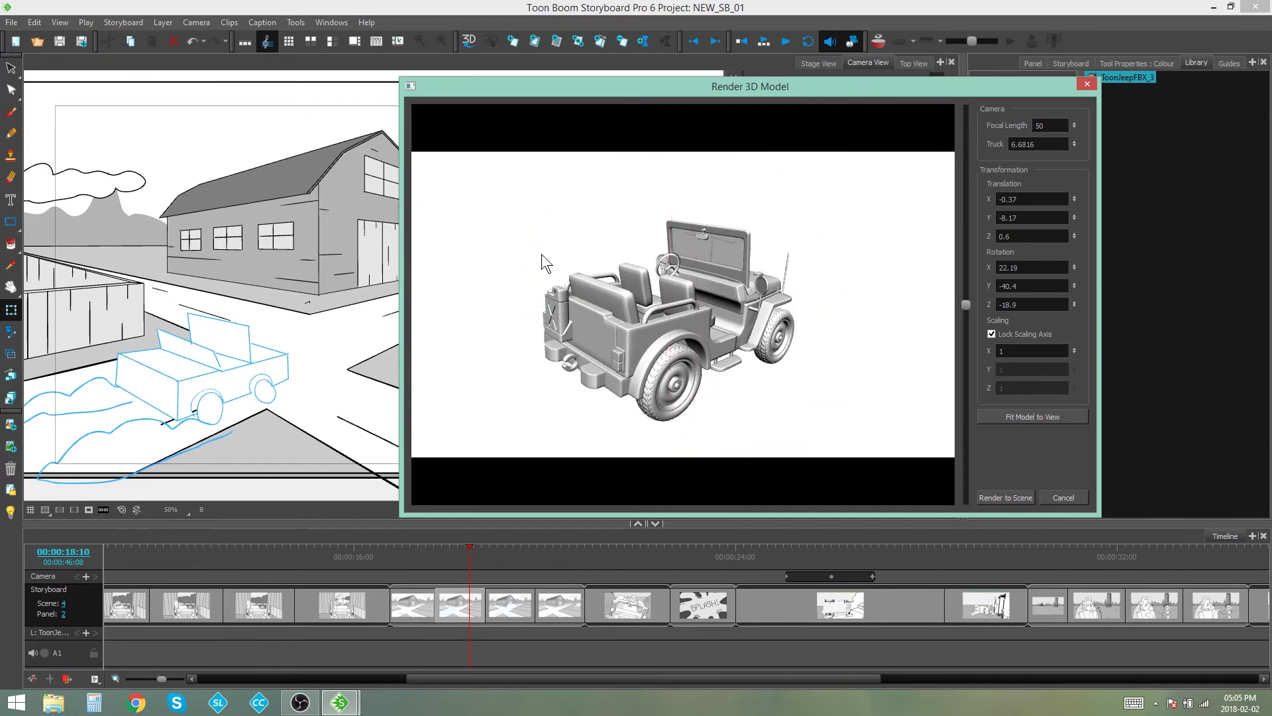
{"action": "left_click", "coordinate": [1004, 498]}
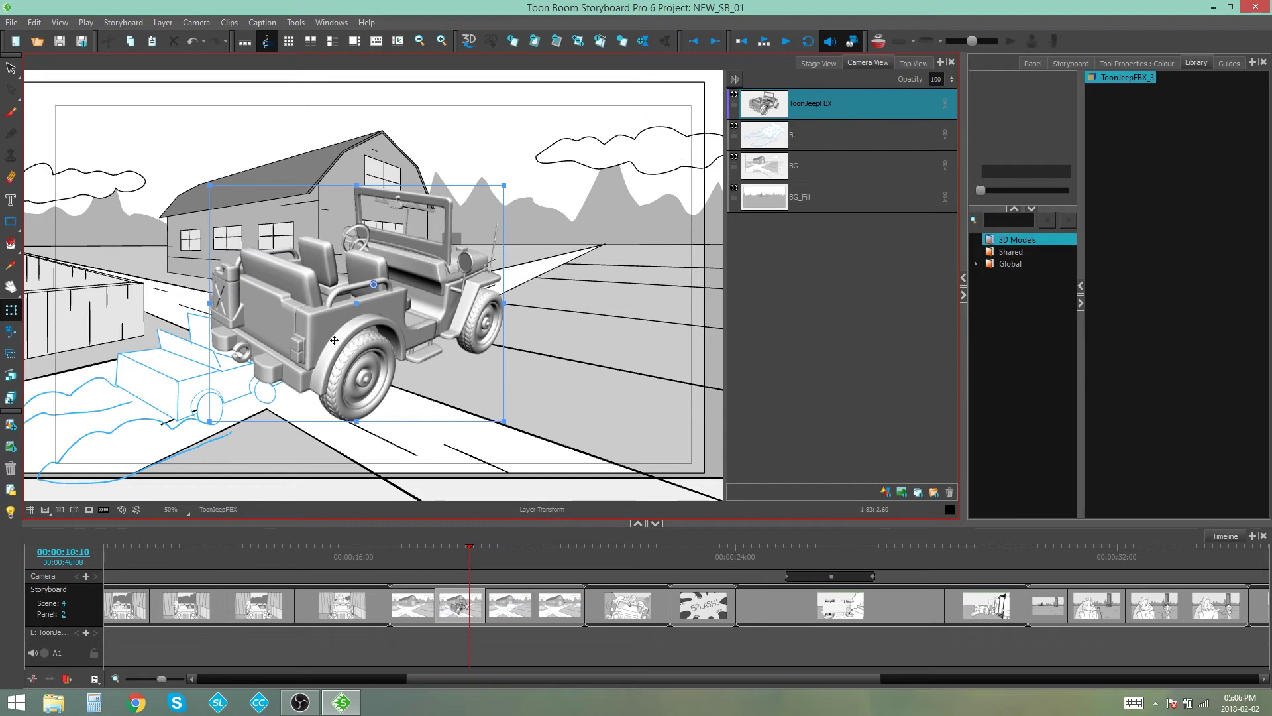
- Examine the edge quality and resolution of the rendered jeep image up close
{"action": "key", "text": "2"}
{"action": "key", "text": "2"}
{"action": "key", "text": "2"}
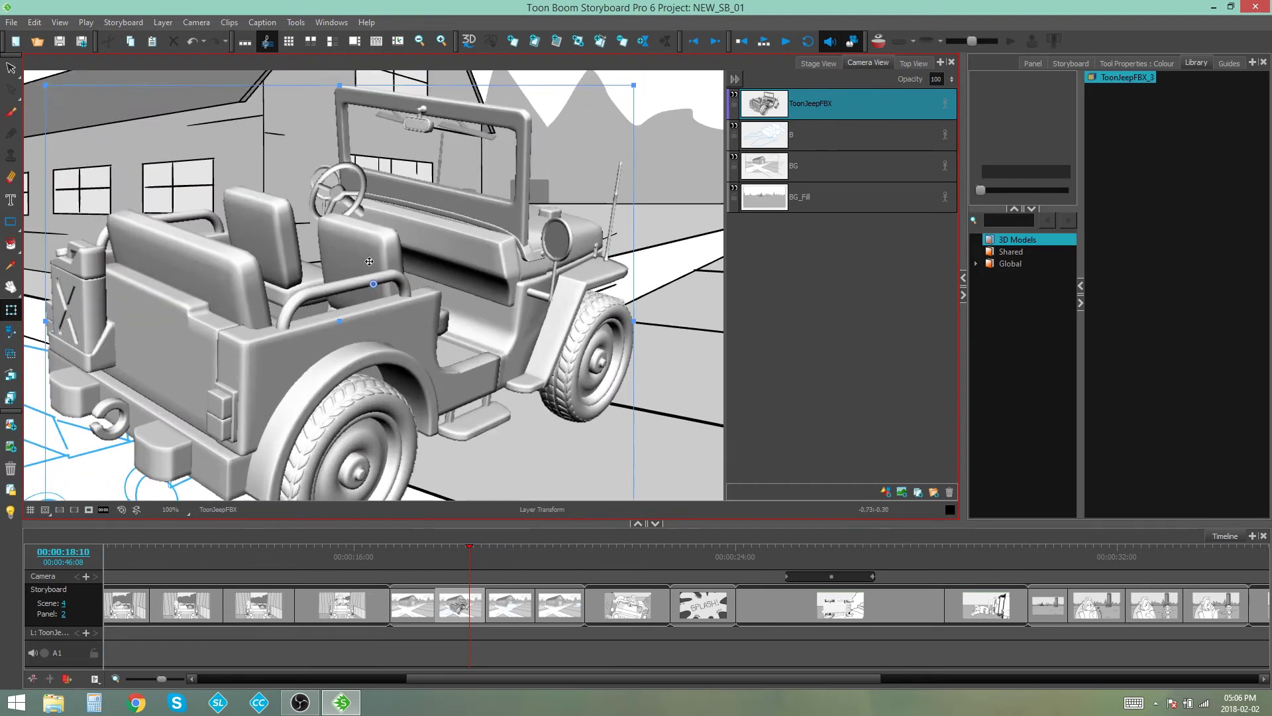
{"action": "key", "text": "2"}
{"action": "key", "text": "2"}
{"action": "key", "text": "2"}
{"action": "key", "text": "2"}
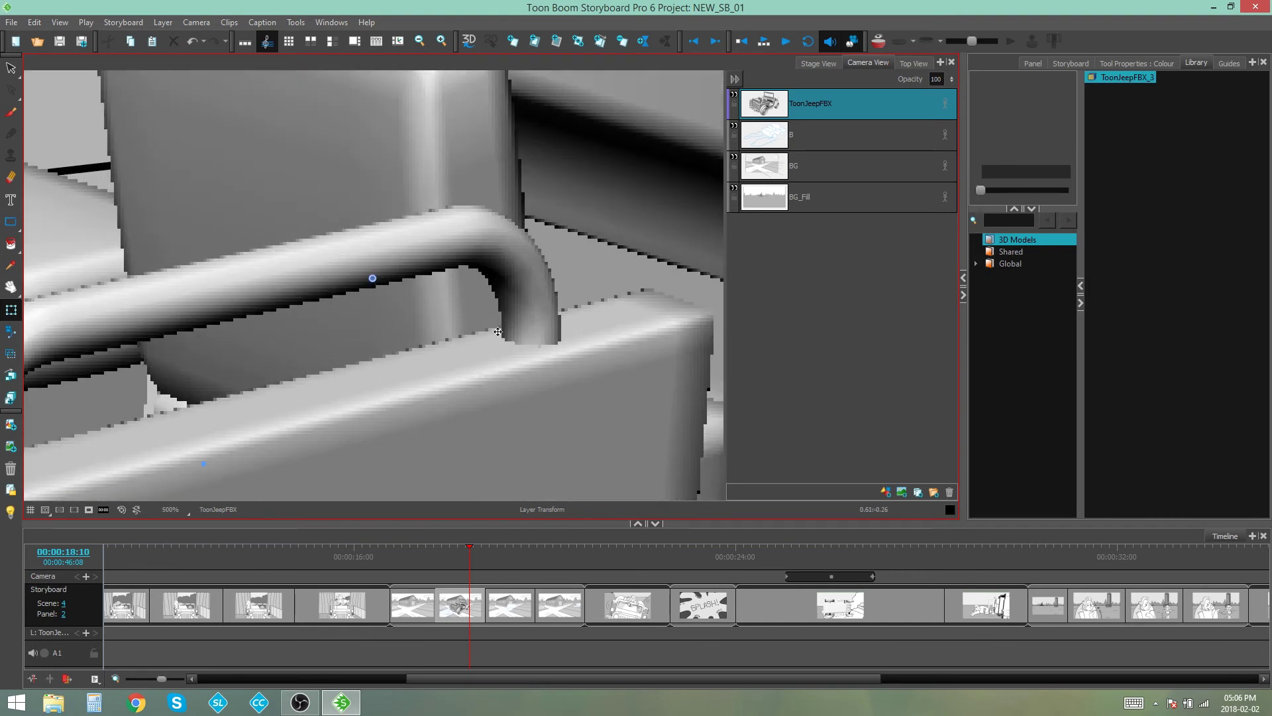
{"action": "key", "text": "1"}
{"action": "key", "text": "1"}
{"action": "key", "text": "1"}
{"action": "key", "text": "1"}
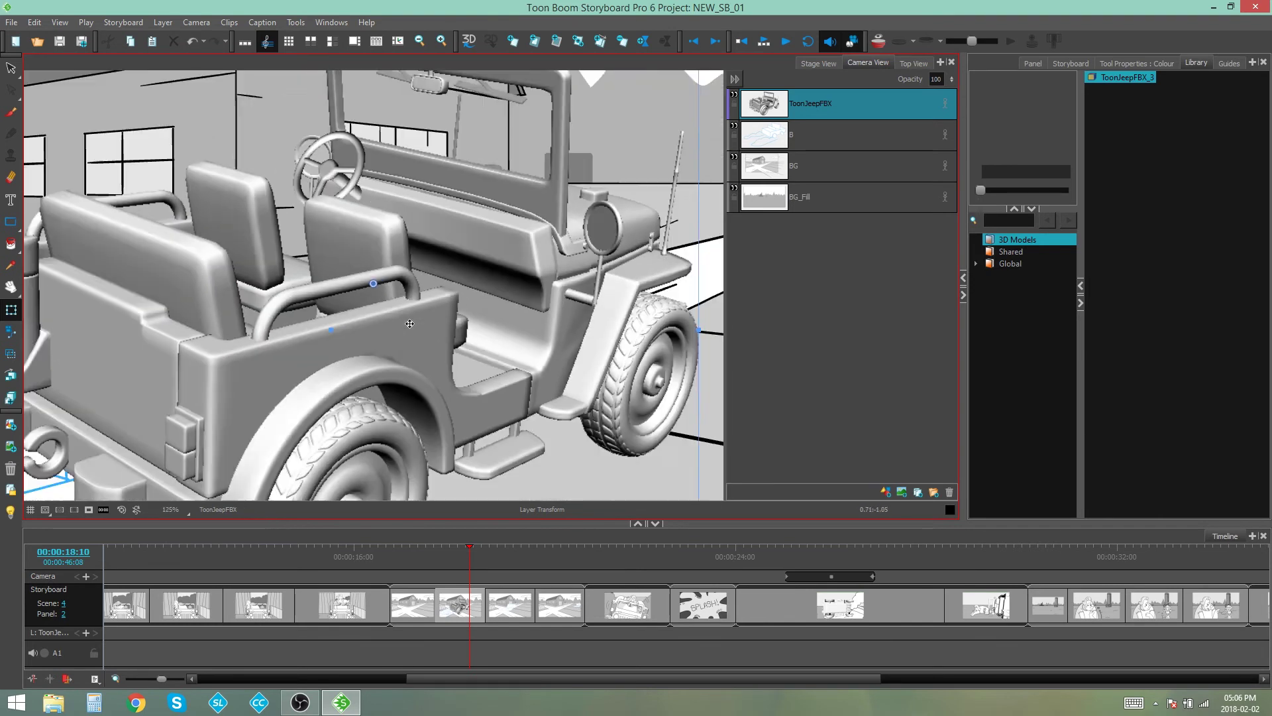
{"action": "key", "text": "1"}
{"action": "key", "text": "1"}
{"action": "key", "text": "1"}
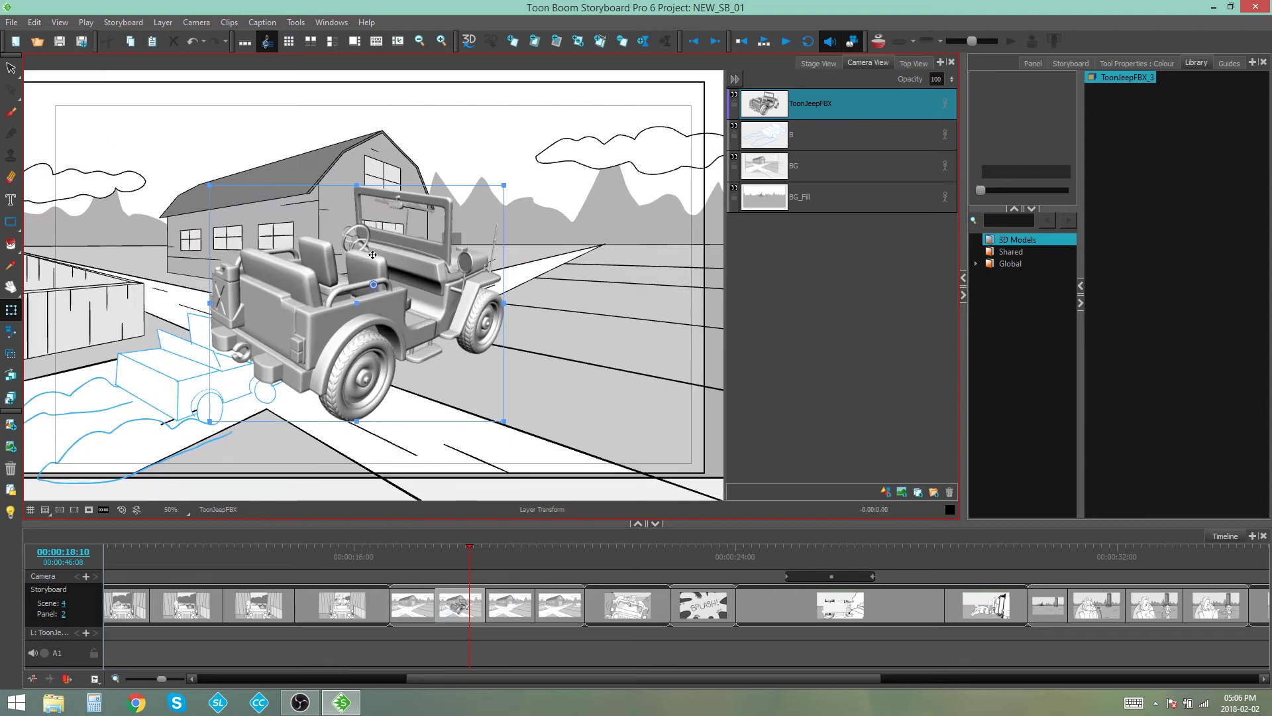
- Scale the rendered jeep down to the size of the blue jeep sketch and place it over that sketch
{"action": "left_click_drag", "start_coordinate": [441, 314], "coordinate": [497, 304]}
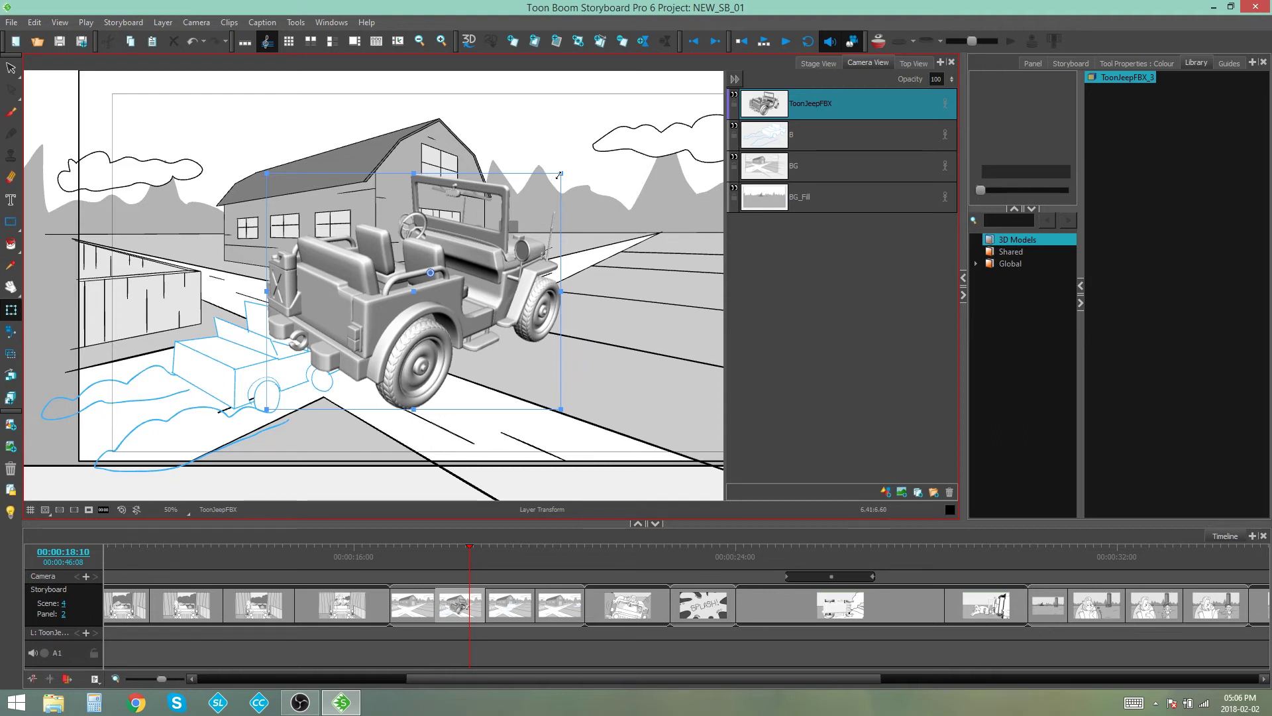
{"action": "left_click_drag", "start_coordinate": [559, 174], "coordinate": [509, 213]}
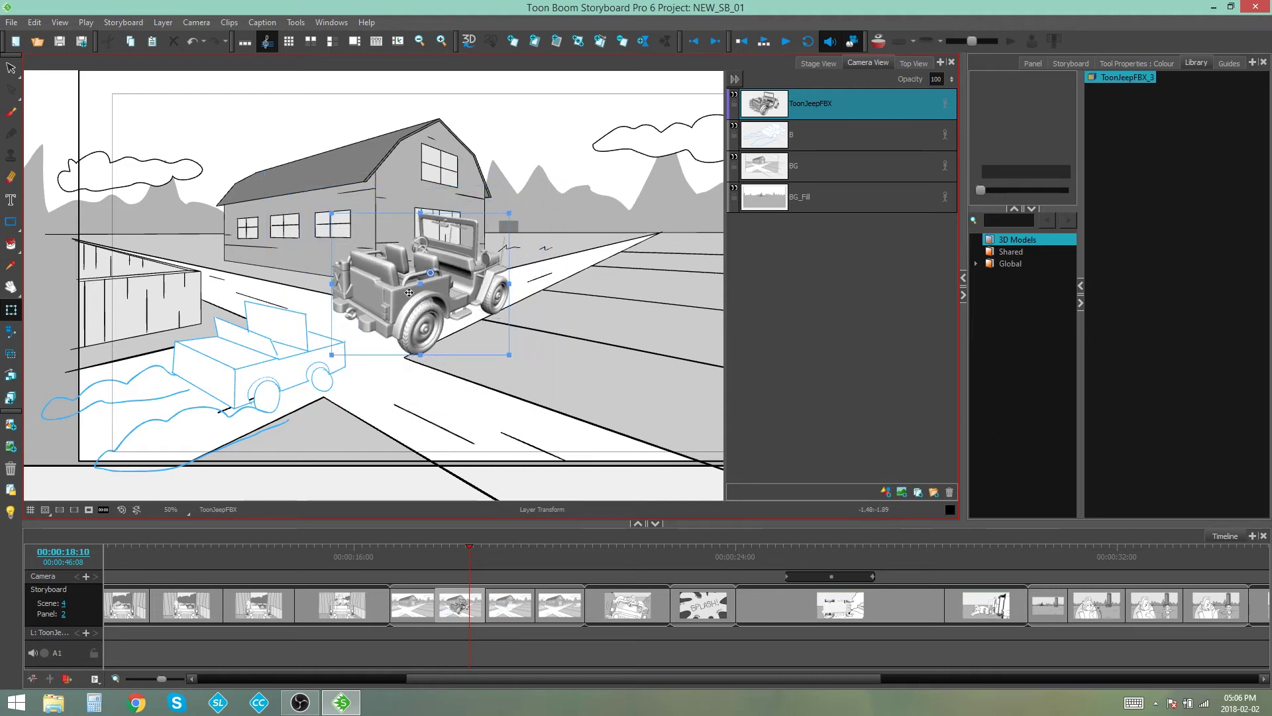
{"action": "left_click_drag", "start_coordinate": [397, 287], "coordinate": [221, 349]}
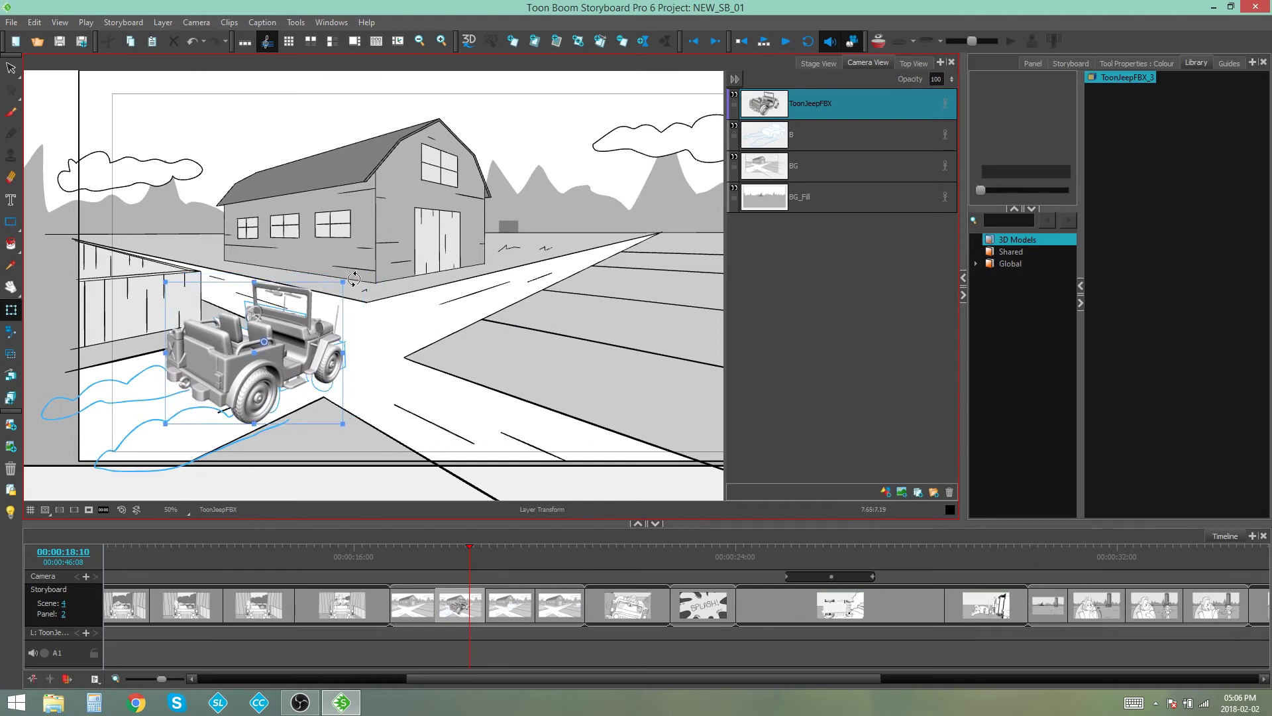
{"action": "key", "text": "ctrl+z"}
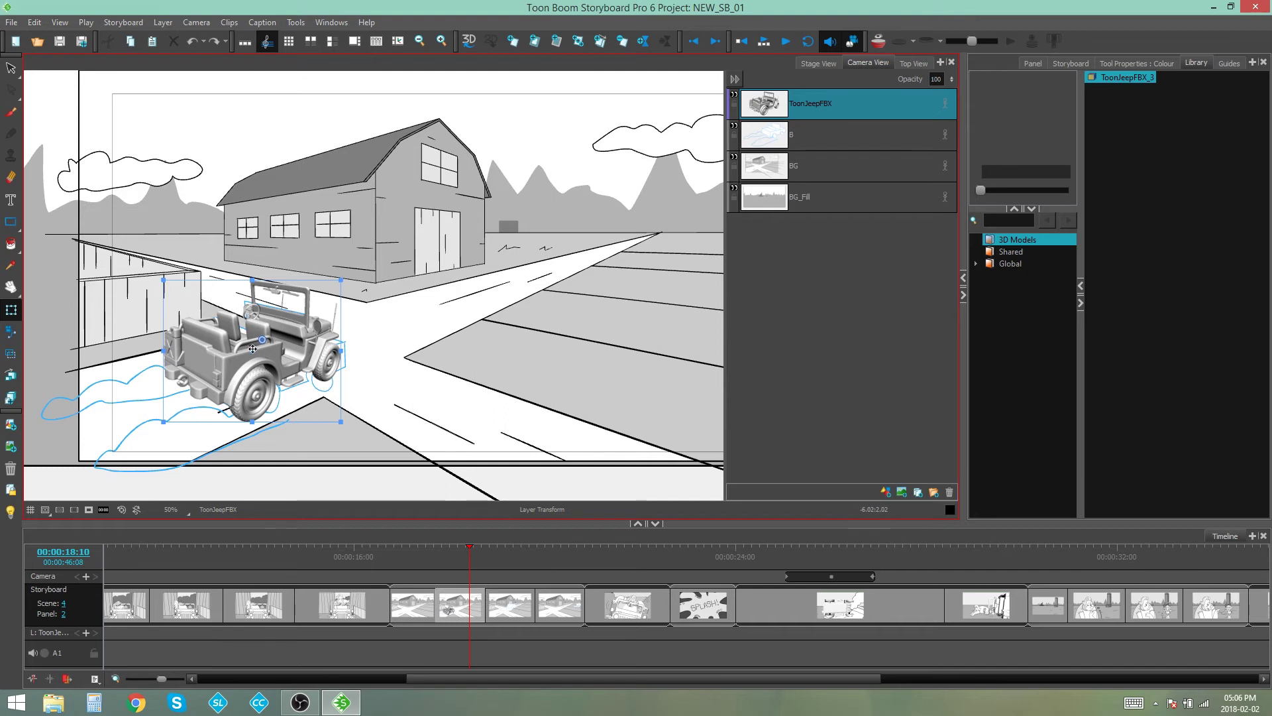
{"action": "left_click", "coordinate": [284, 474]}
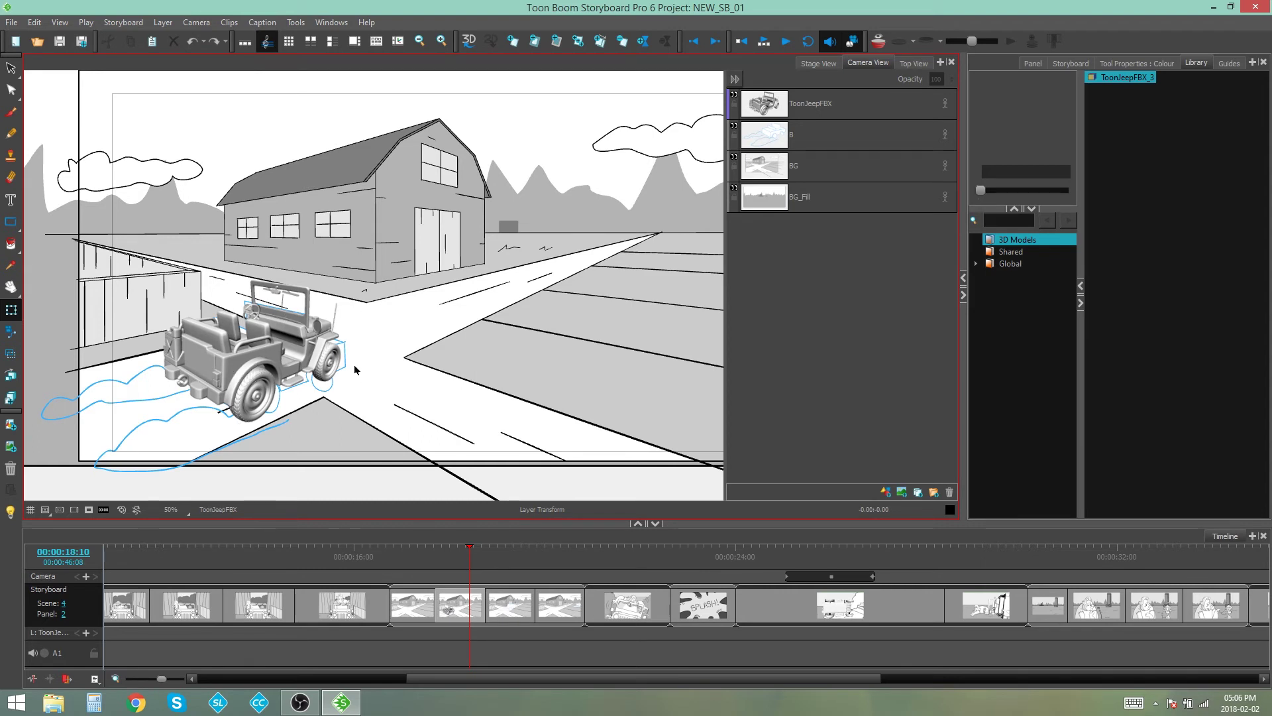
- Add a new vector layer above ToonJeepFBX and name it Jeep
{"action": "left_click", "coordinate": [881, 109]}
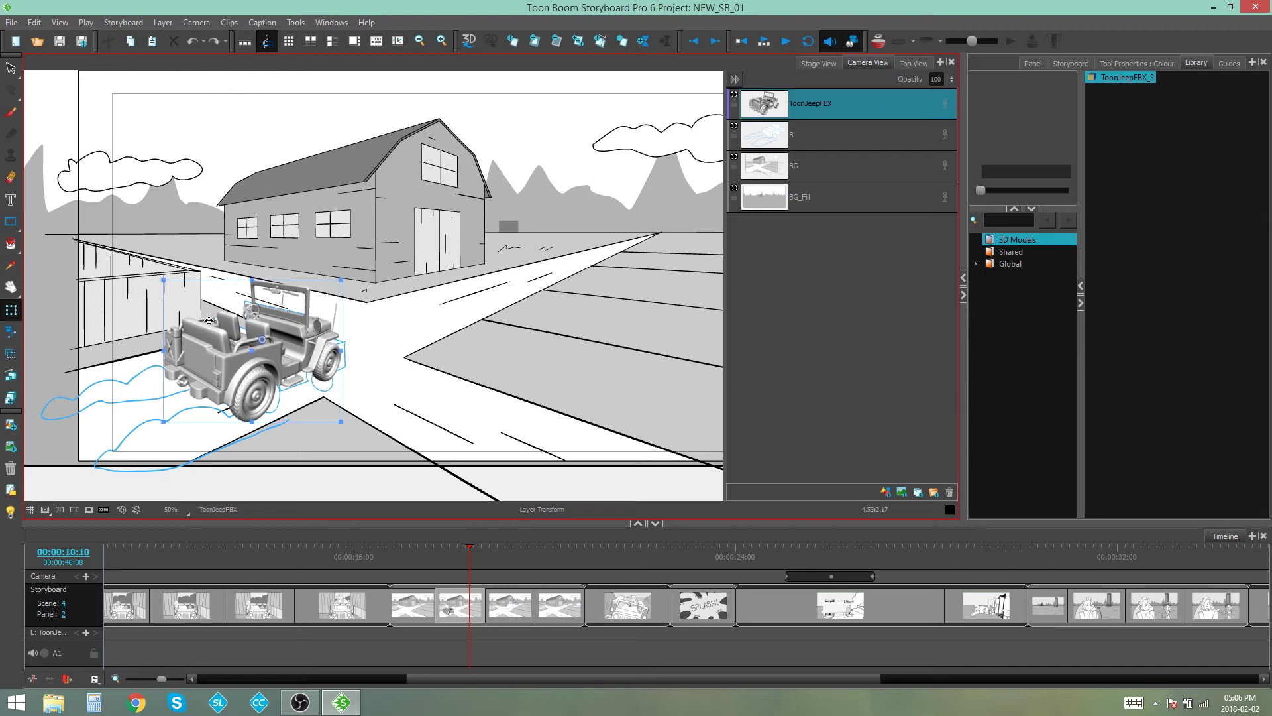
{"action": "left_click", "coordinate": [886, 492]}
{"action": "double_click", "coordinate": [793, 100]}
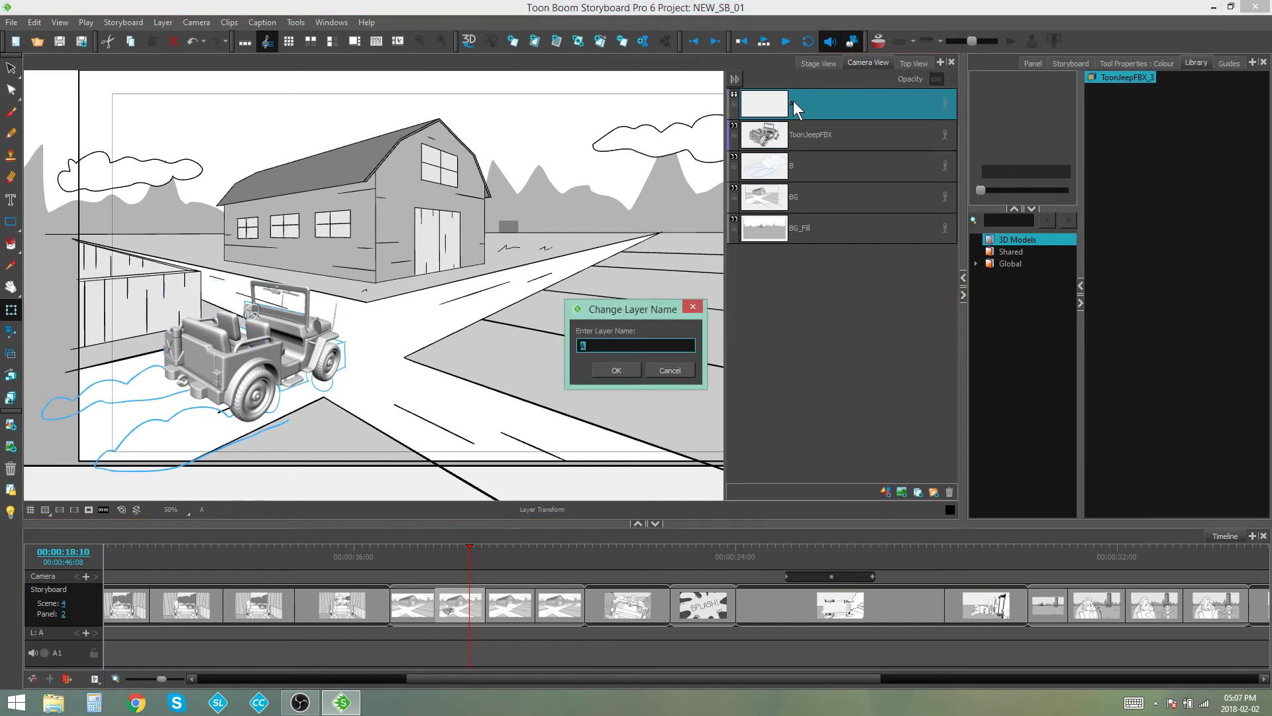
{"action": "left_click", "coordinate": [608, 374]}
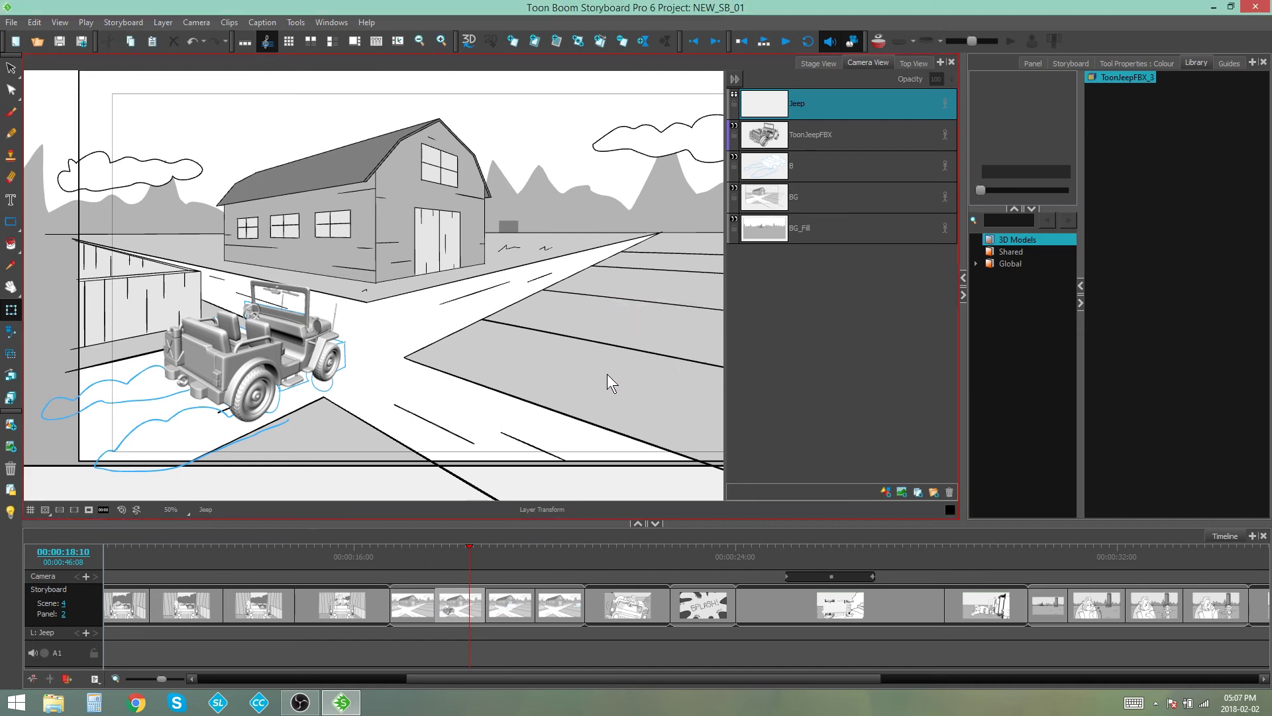
- Turn on the light table for tracing the jeep and save the project
{"action": "left_click", "coordinate": [10, 512]}
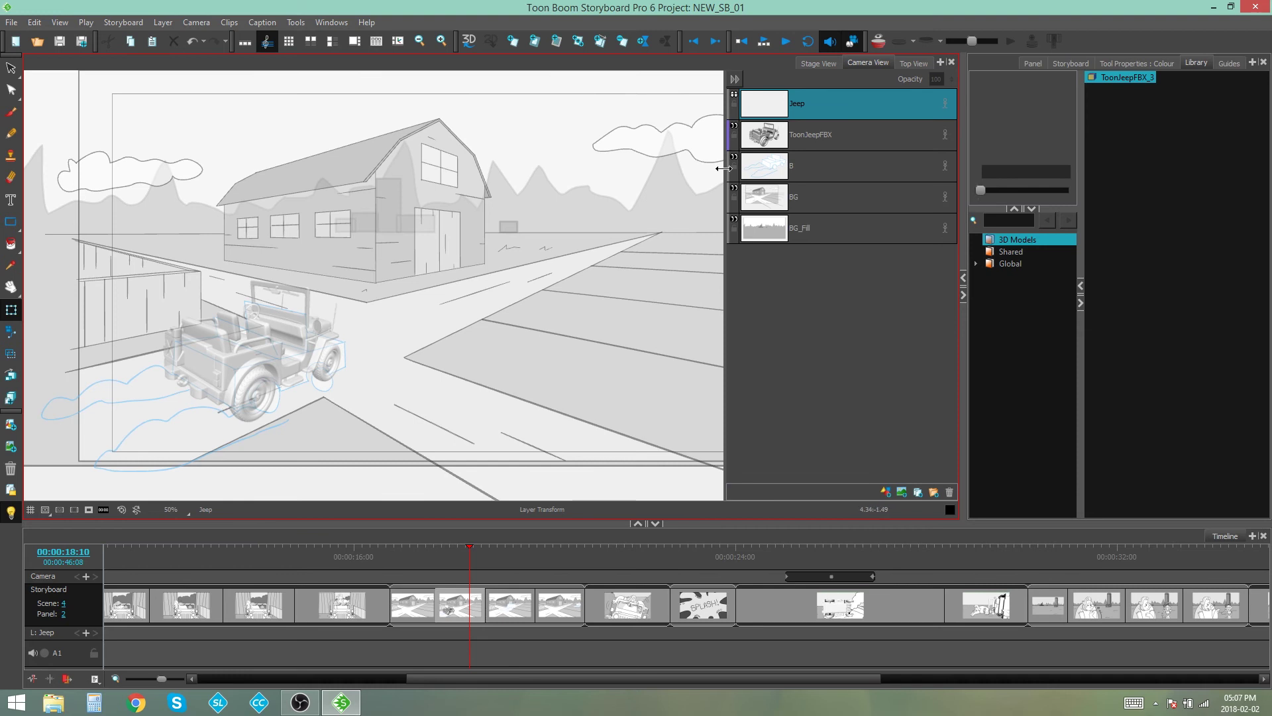
{"action": "left_click", "coordinate": [12, 22]}
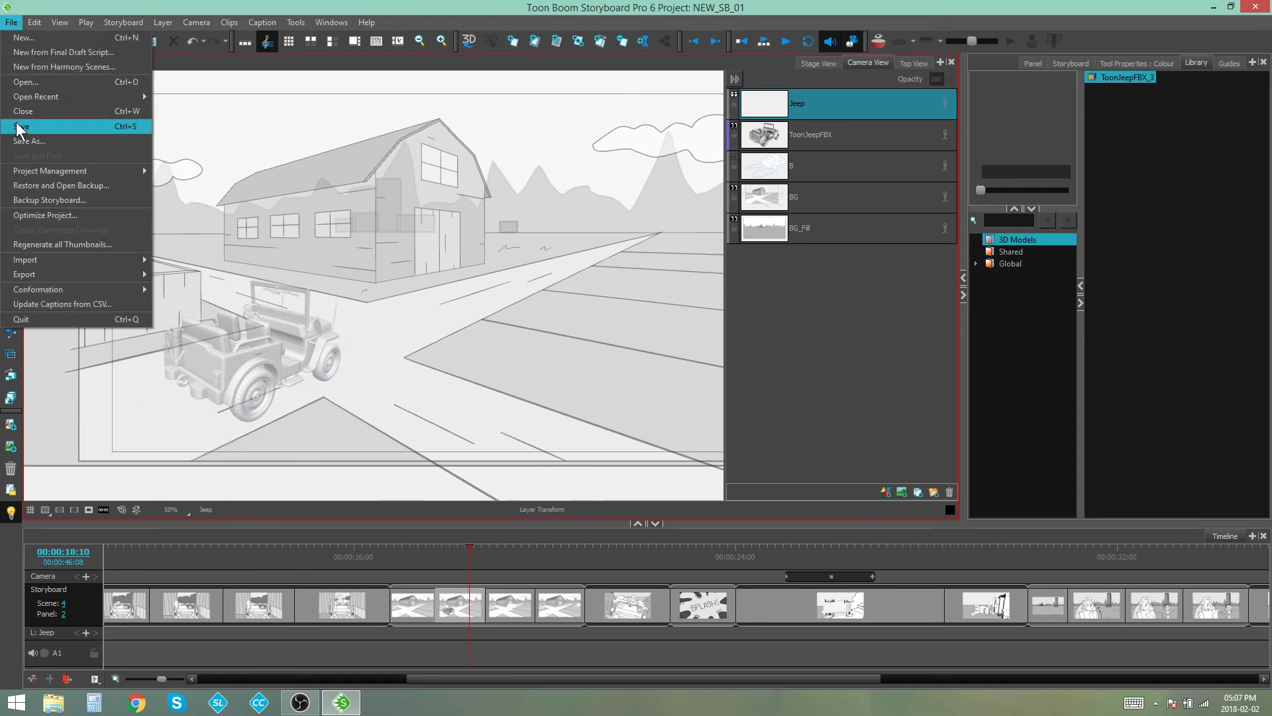
{"action": "left_click", "coordinate": [18, 126]}
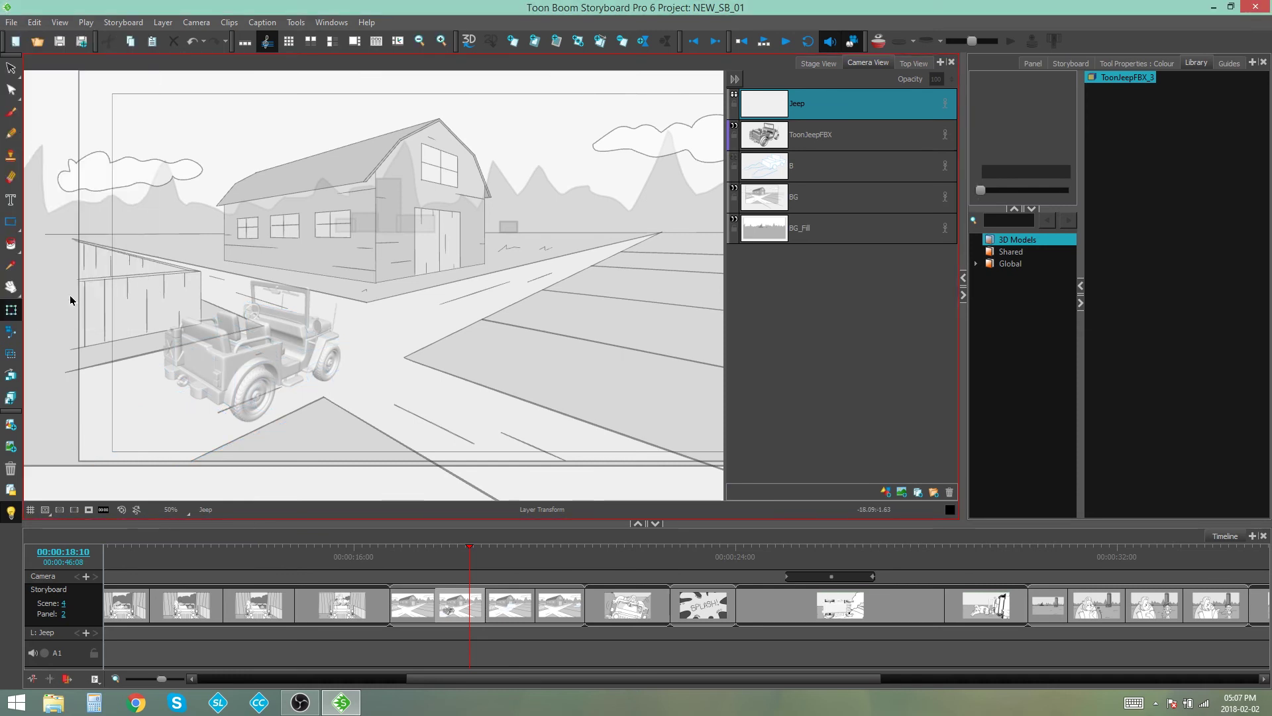
{"action": "key", "text": "2"}
{"action": "key", "text": "space"}
{"action": "left_click_drag", "start_coordinate": [298, 357], "coordinate": [365, 341]}
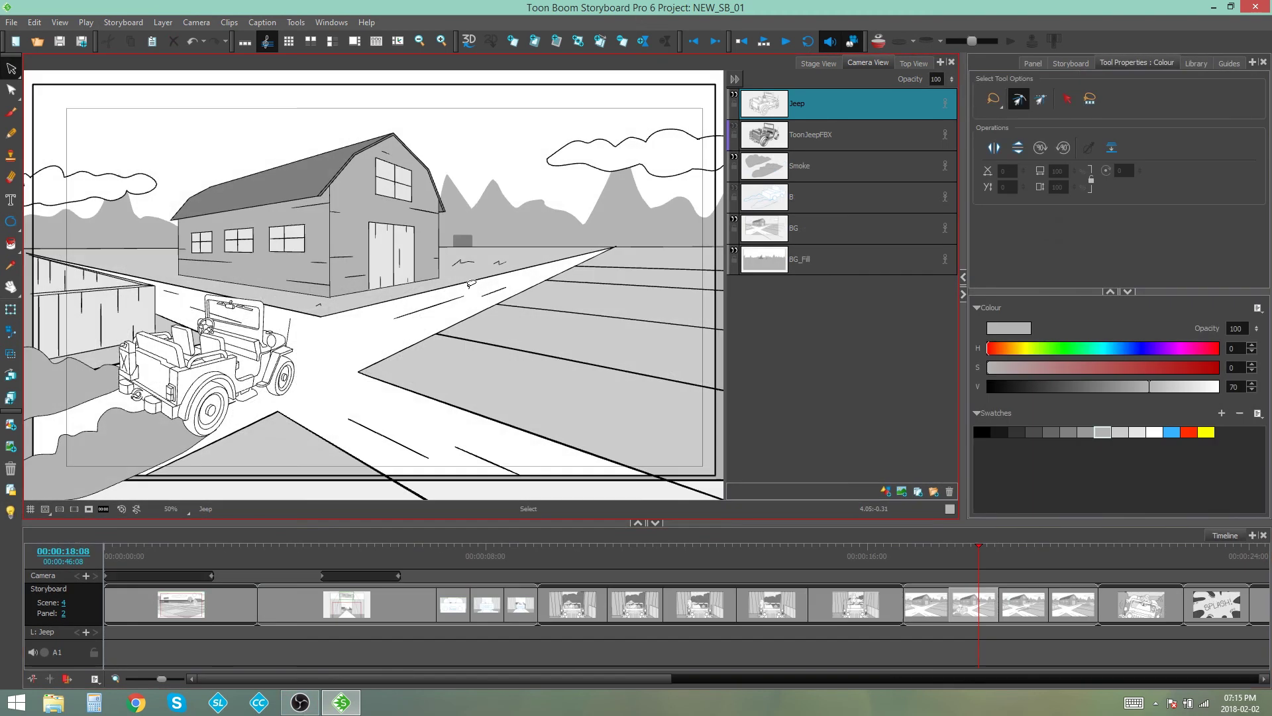
- Review the traced jeep and smoke drawings in panels 2, 3 and 4 of scene 4
{"action": "key", "text": "2"}
{"action": "key", "text": "2"}
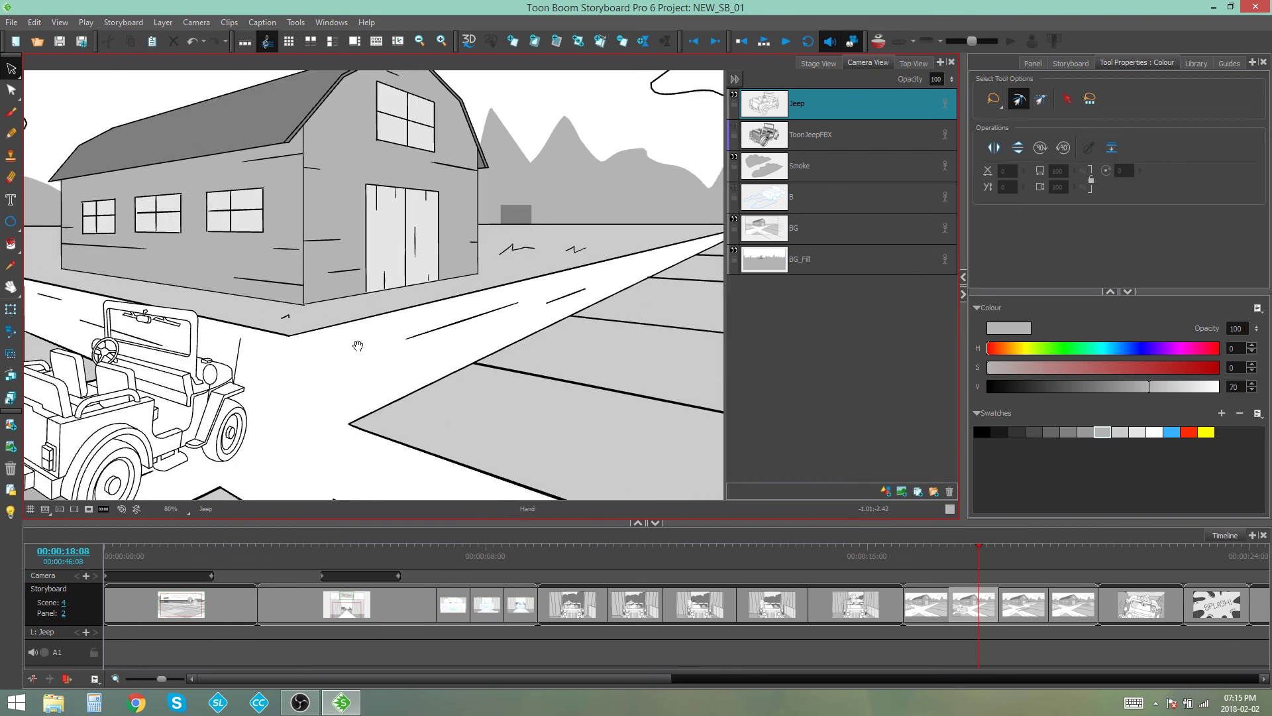
{"action": "left_click_drag", "start_coordinate": [358, 343], "coordinate": [551, 281]}
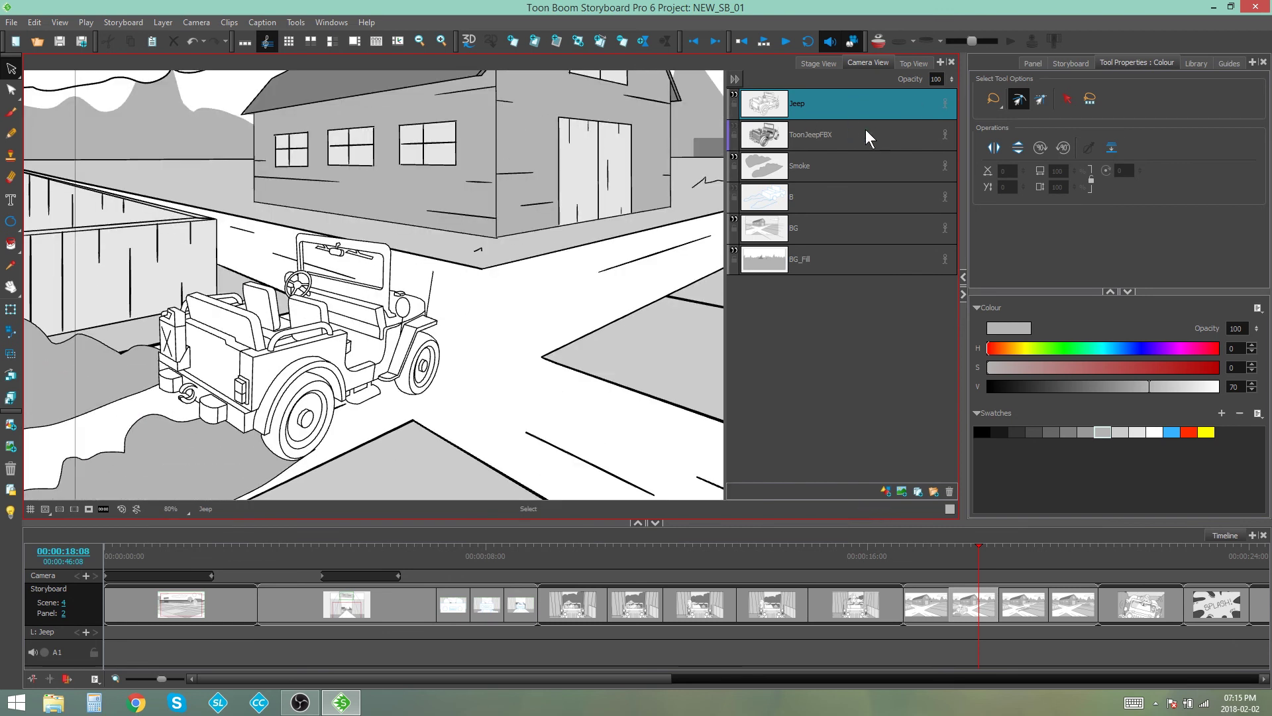
{"action": "key", "text": "1"}
{"action": "left_click_drag", "start_coordinate": [527, 231], "coordinate": [453, 268]}
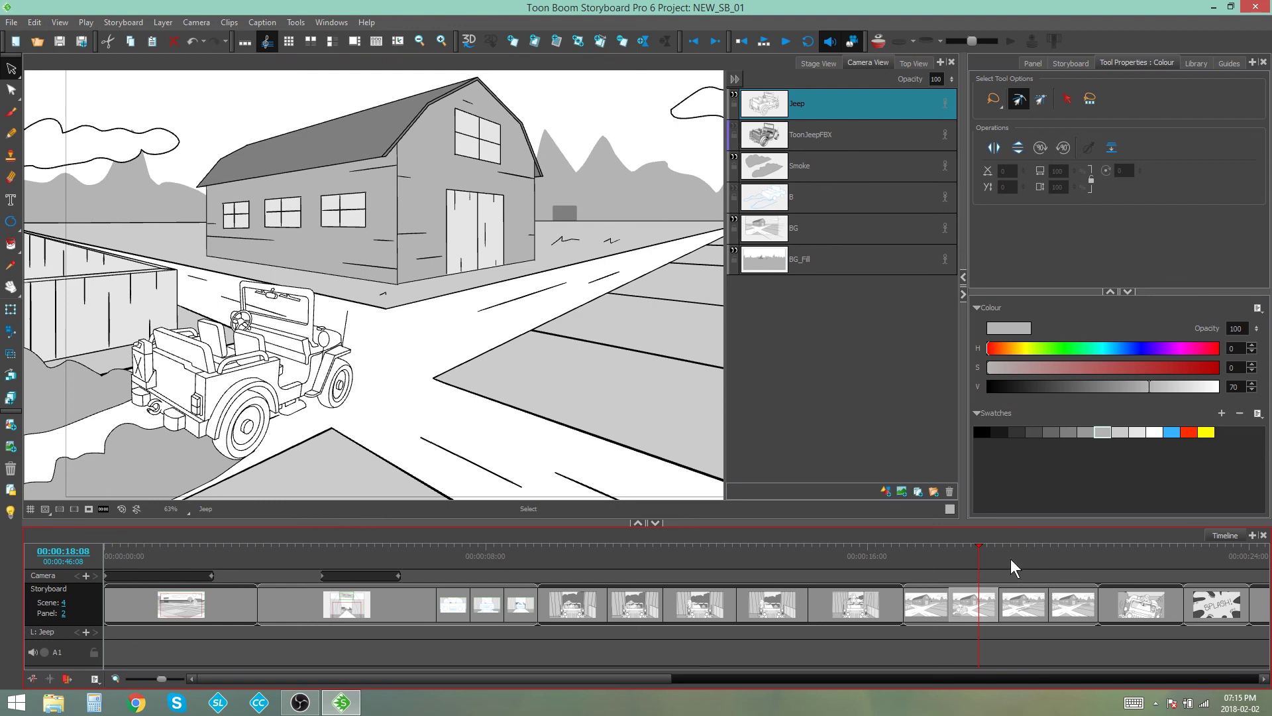
{"action": "left_click", "coordinate": [1011, 559]}
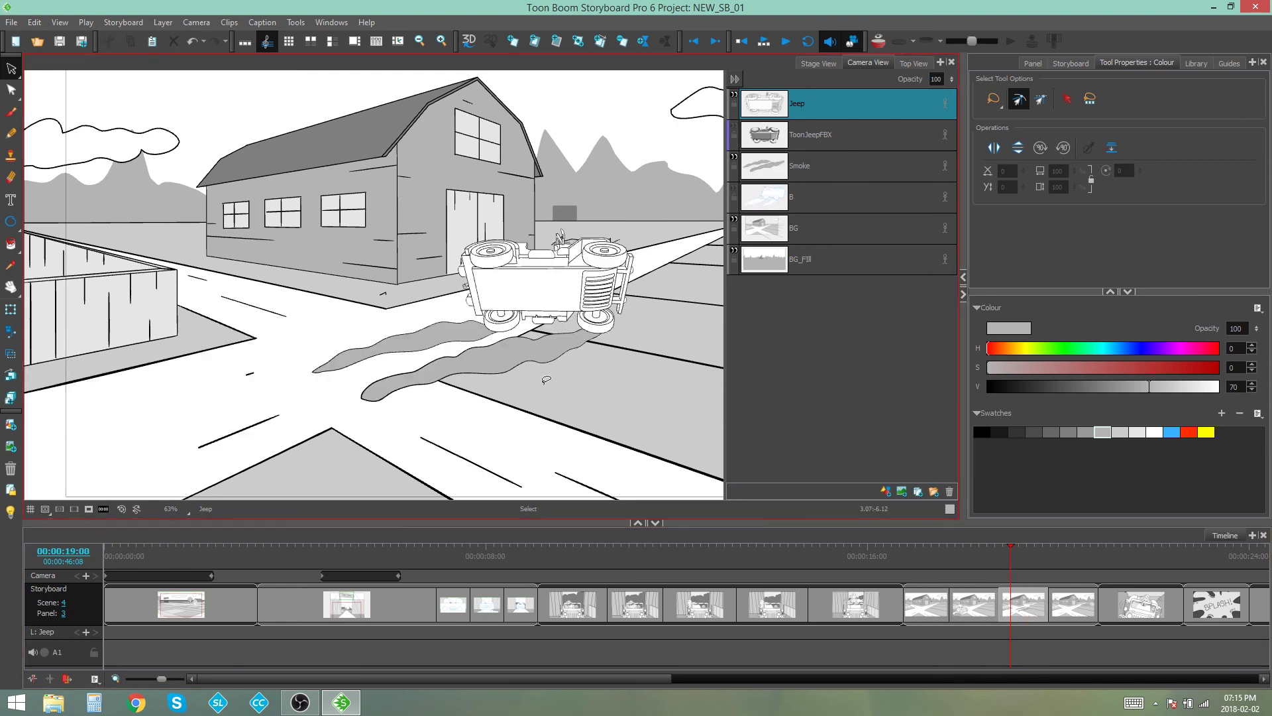
{"action": "key", "text": "1"}
{"action": "left_click_drag", "start_coordinate": [576, 370], "coordinate": [459, 360]}
{"action": "scroll", "coordinate": [528, 369], "scroll_direction": "up", "scroll_amount": 1}
{"action": "left_click_drag", "start_coordinate": [459, 360], "coordinate": [449, 360]}
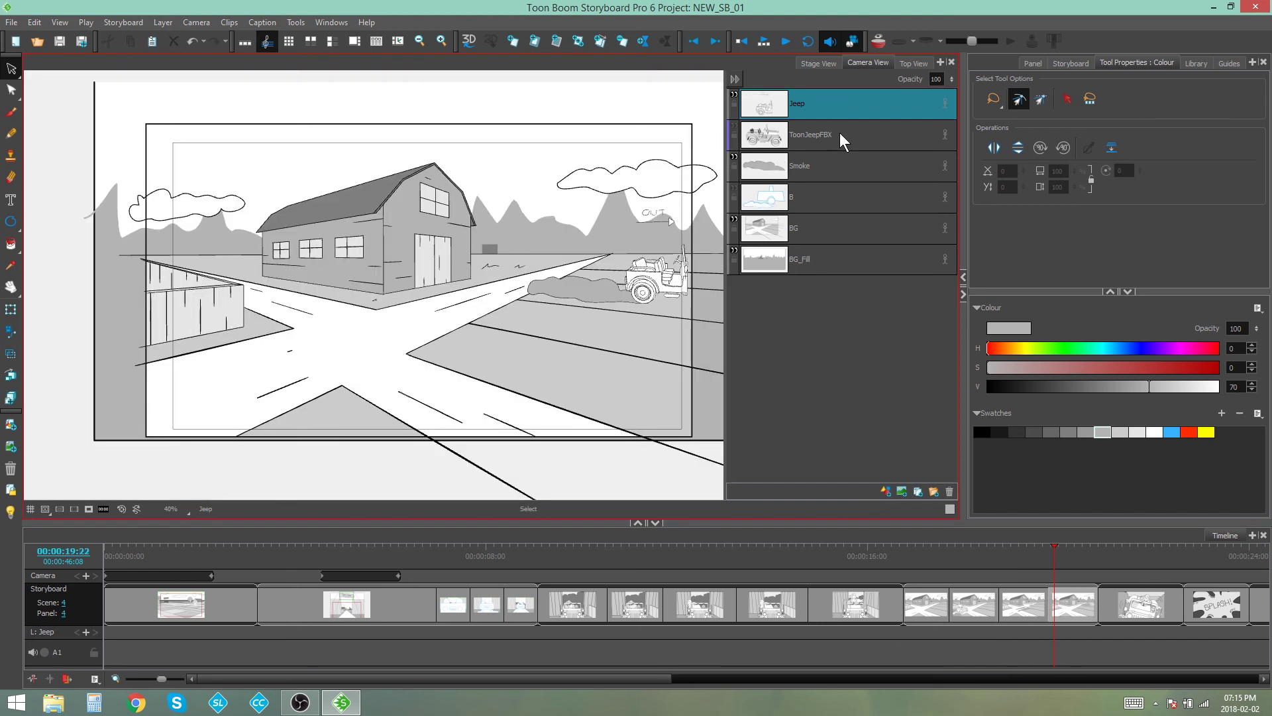
- Check the rendered ToonJeepFBX layer in panels 4, 3 and 2 of scene 4, selecting it in panel 2
{"action": "left_click", "coordinate": [840, 132]}
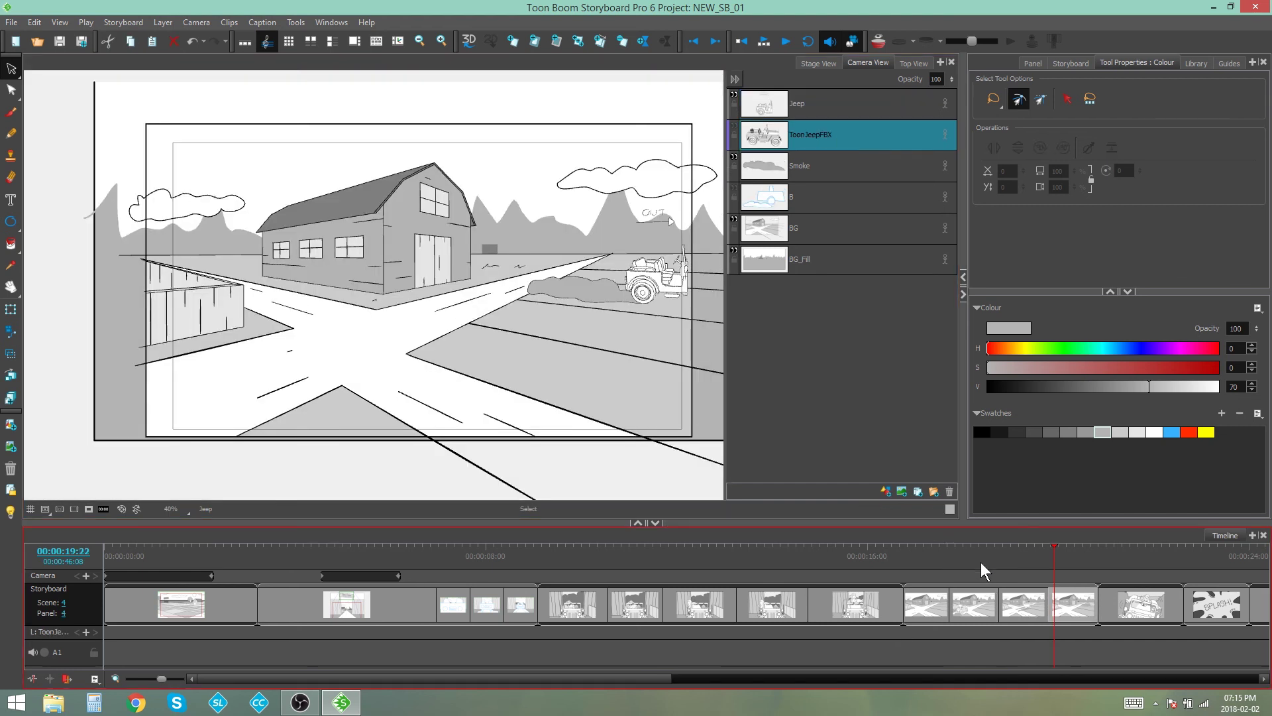
{"action": "left_click", "coordinate": [999, 562]}
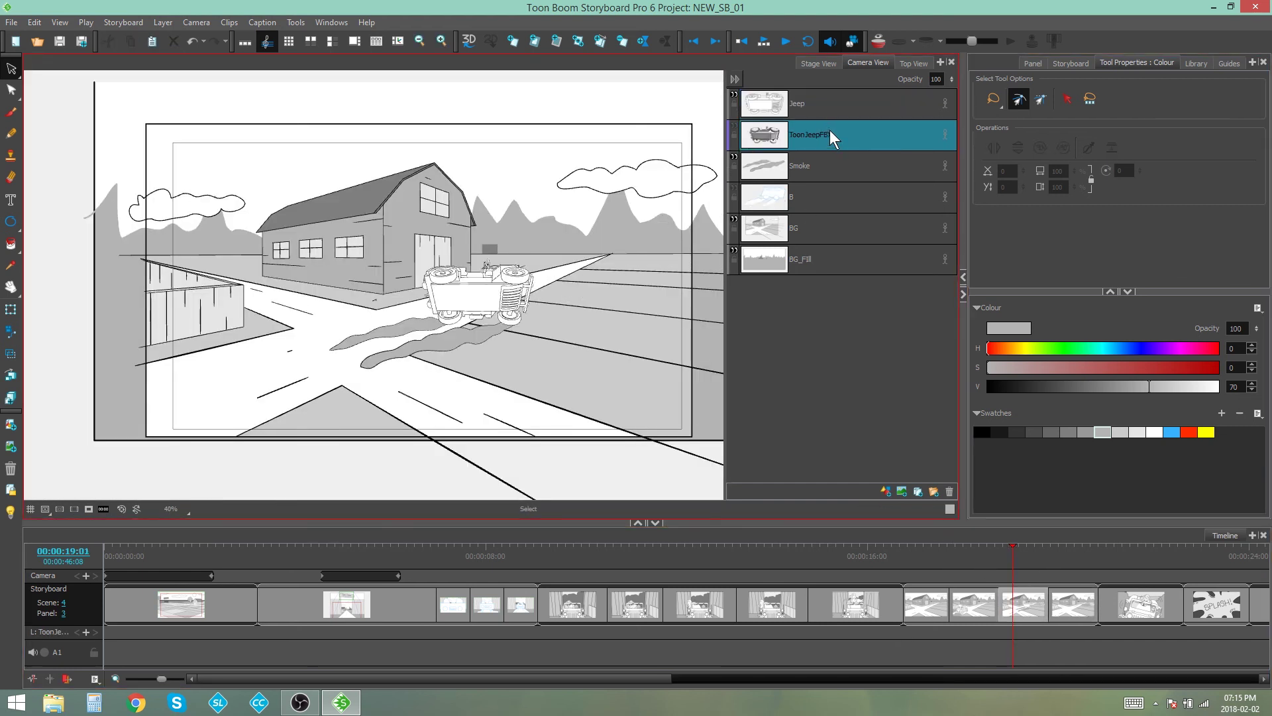
{"action": "left_click", "coordinate": [972, 562]}
{"action": "left_click", "coordinate": [860, 136]}
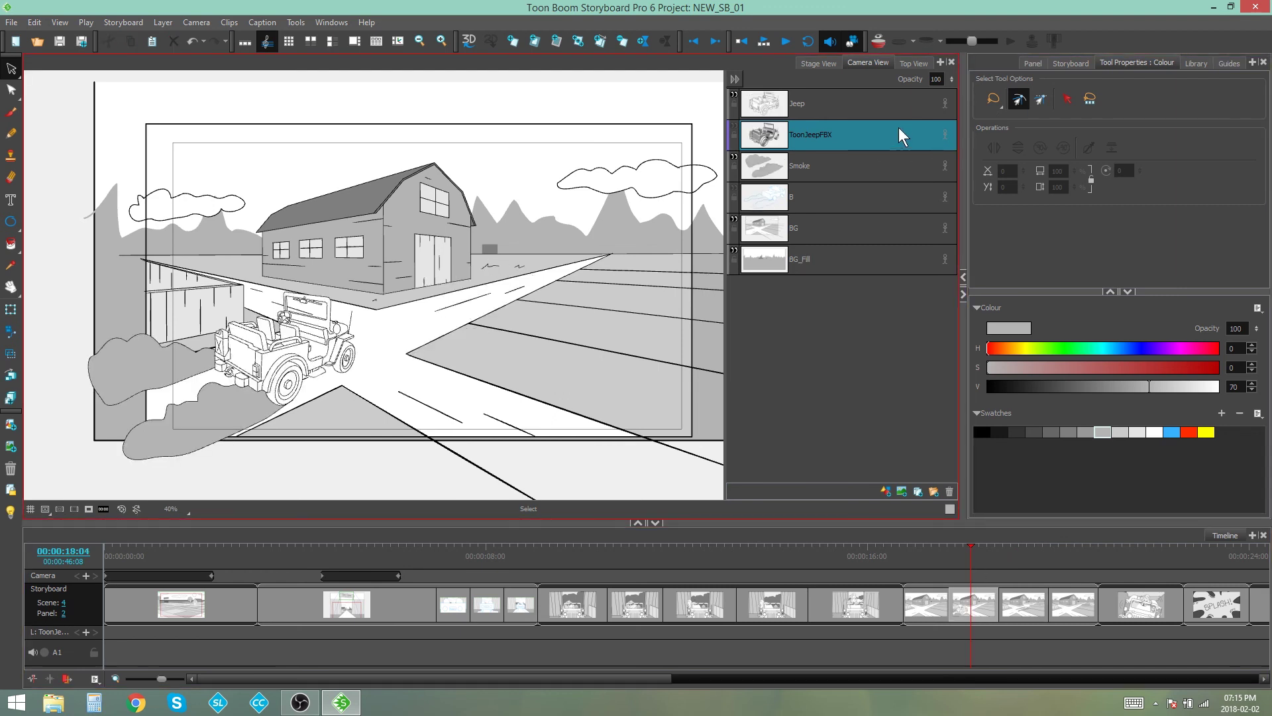